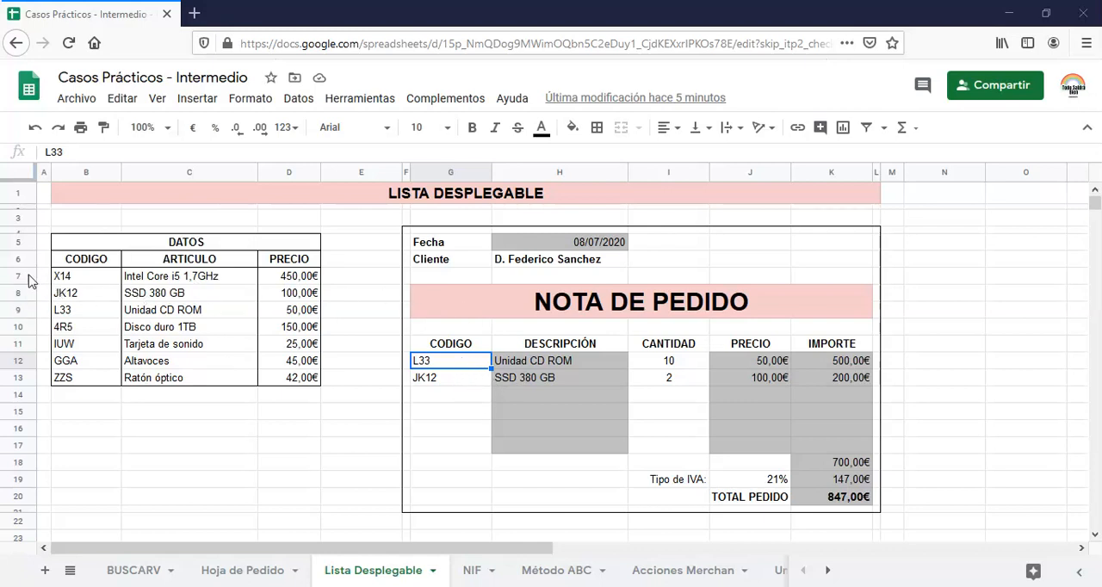
Insert a blank row above row 7, directly under the headings of the DATOS table
{"action": "left_click", "coordinate": [75, 281]}
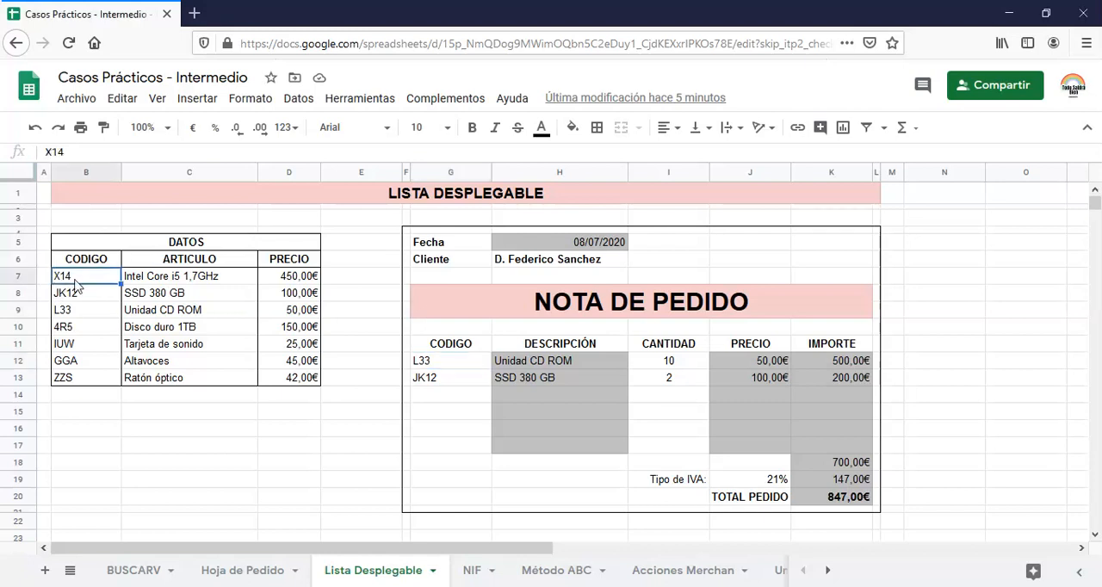
{"action": "left_click", "coordinate": [22, 277]}
{"action": "right_click", "coordinate": [23, 281]}
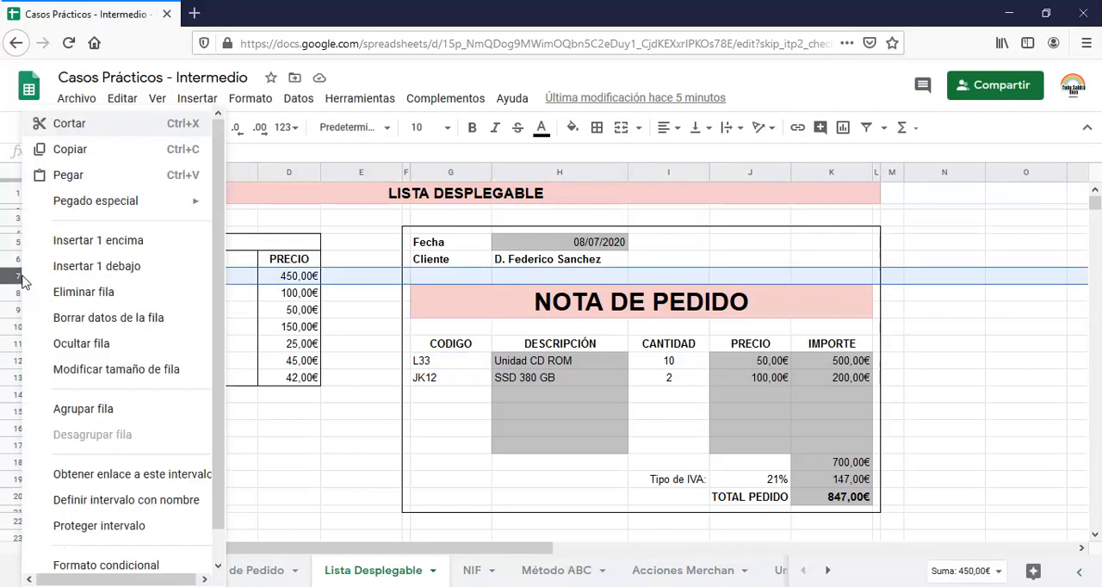
{"action": "left_click", "coordinate": [123, 242]}
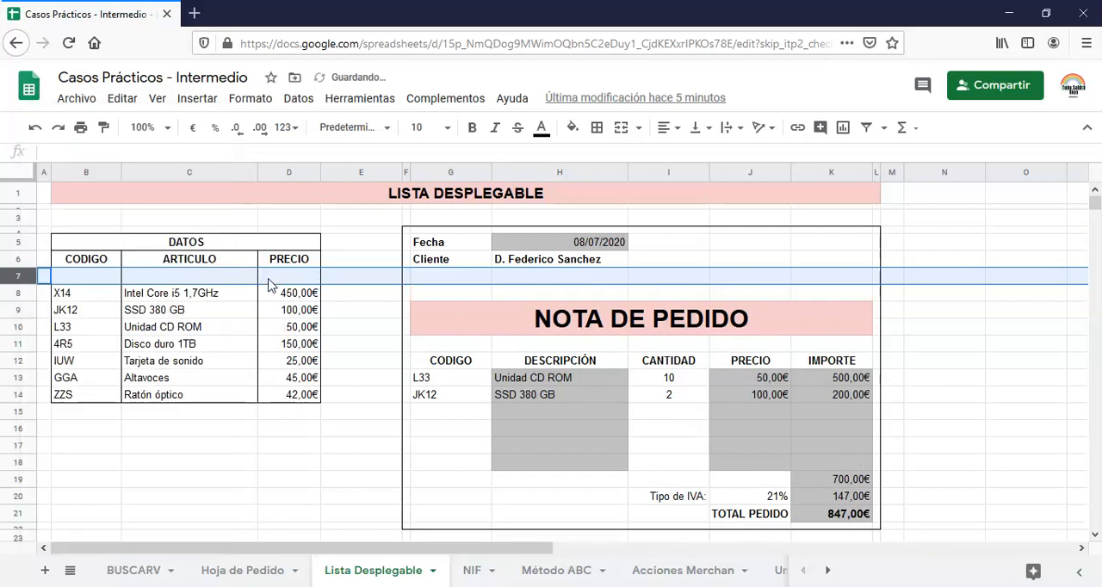
{"action": "left_click", "coordinate": [93, 277]}
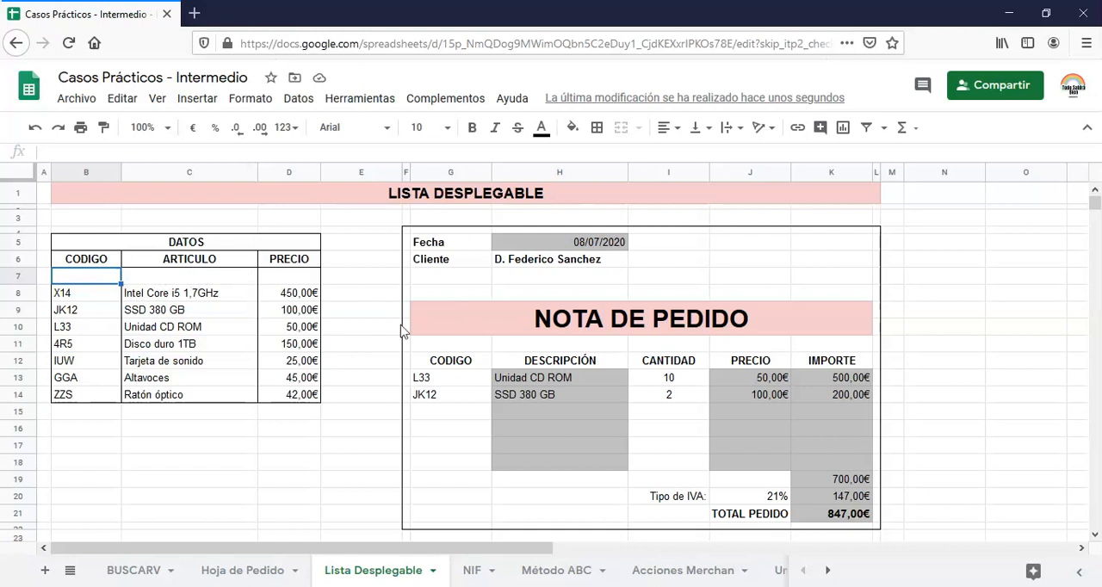
Add data validation to order code cell G13 as a dropdown list from range B7:B14, showing a warning for invalid data without help text
{"action": "left_click", "coordinate": [441, 379]}
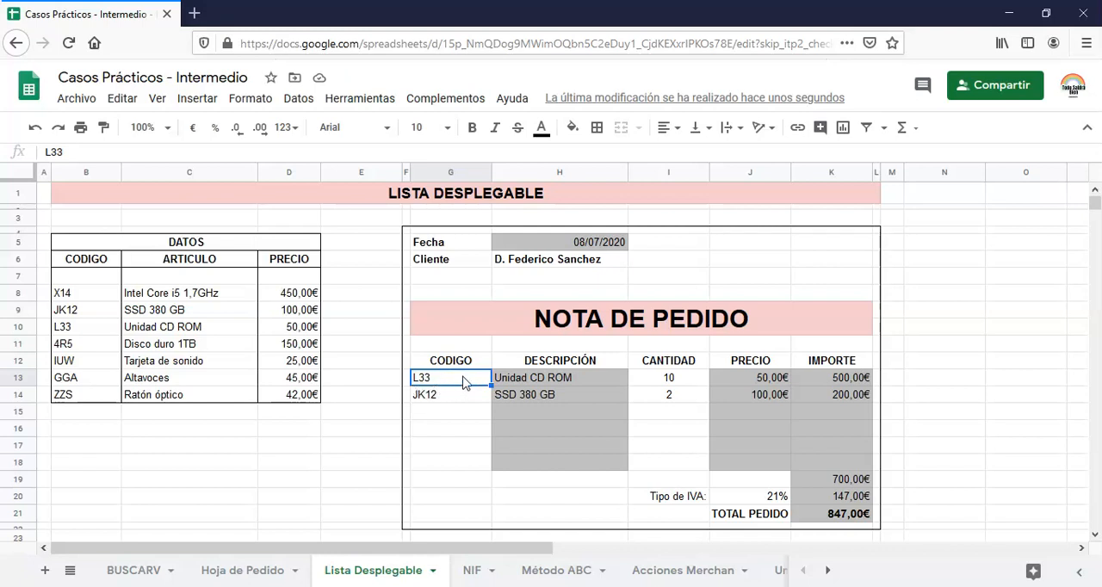
{"action": "left_click", "coordinate": [301, 100]}
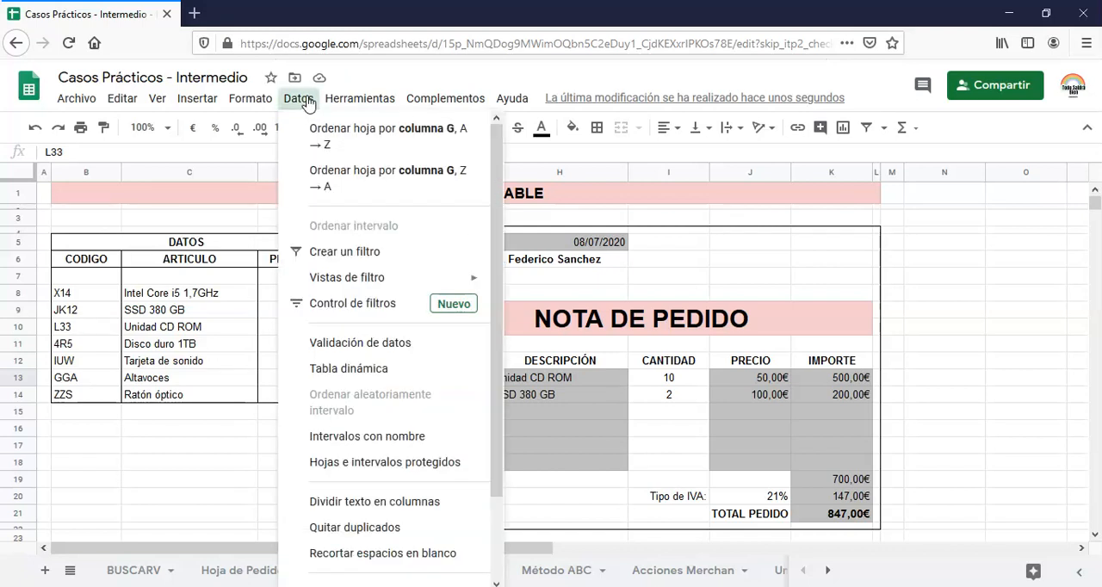
{"action": "left_click", "coordinate": [386, 344]}
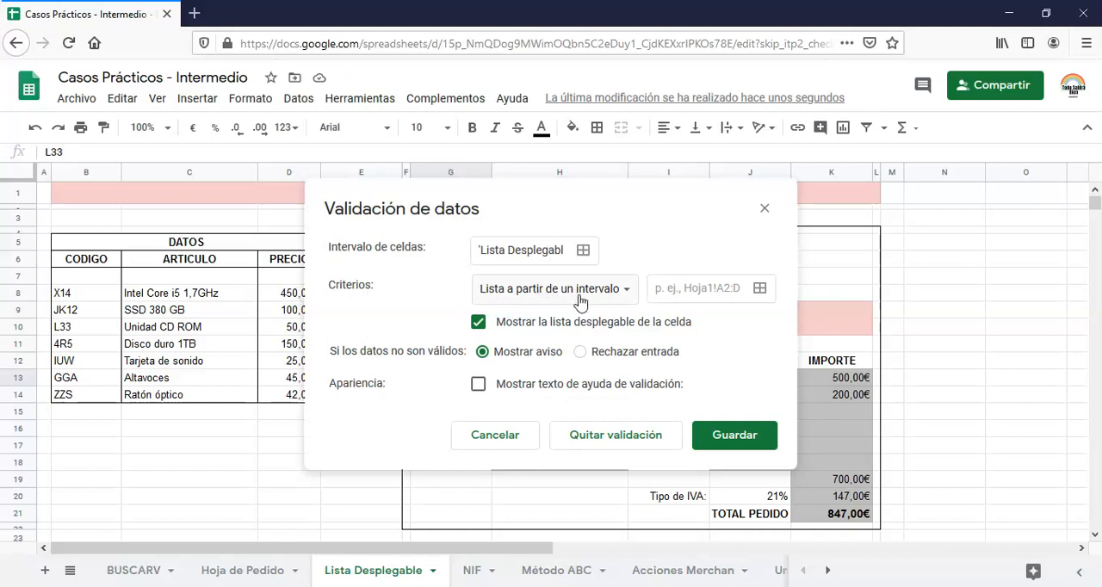
{"action": "left_click", "coordinate": [723, 290]}
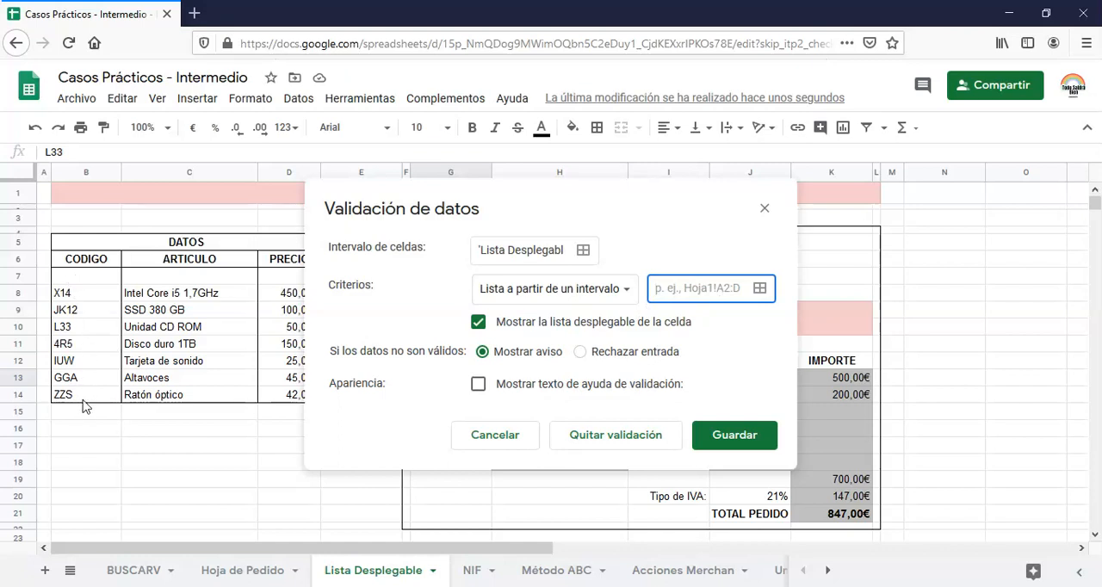
{"action": "left_click", "coordinate": [76, 278]}
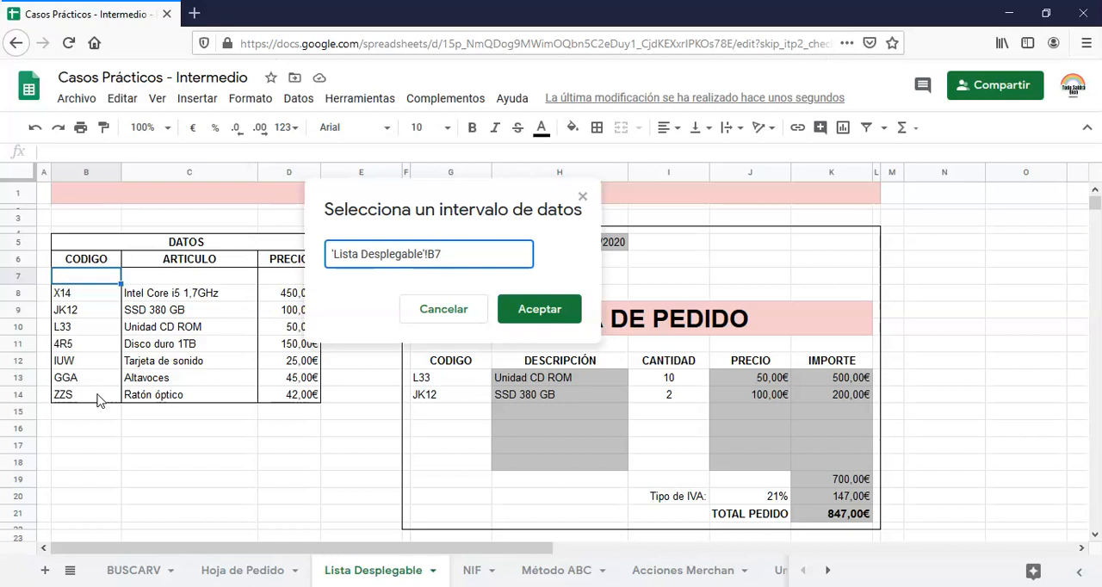
{"action": "left_click", "coordinate": [97, 400], "text": "shift"}
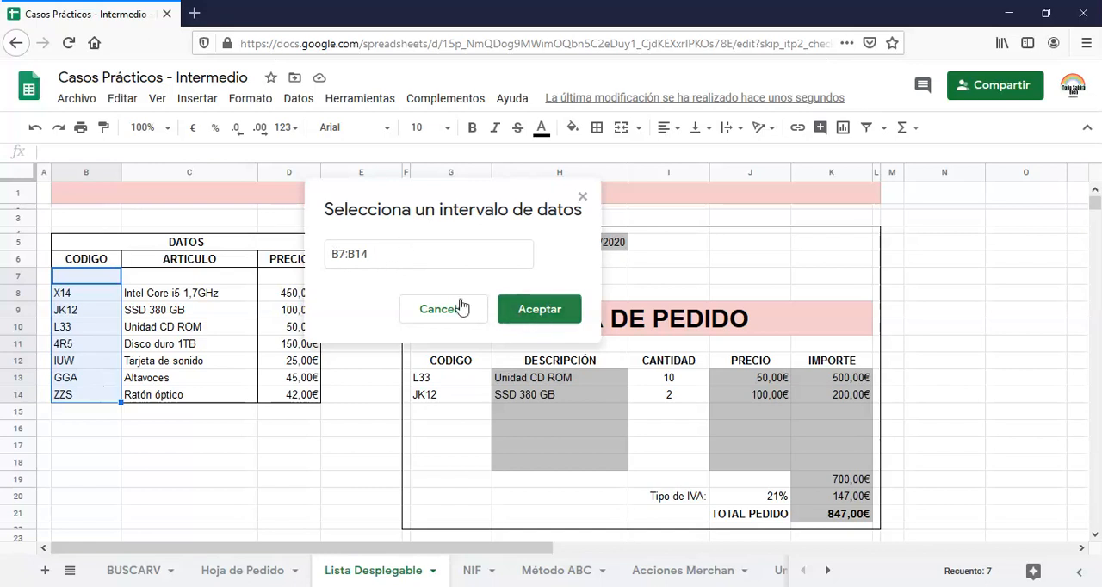
{"action": "left_click", "coordinate": [531, 308]}
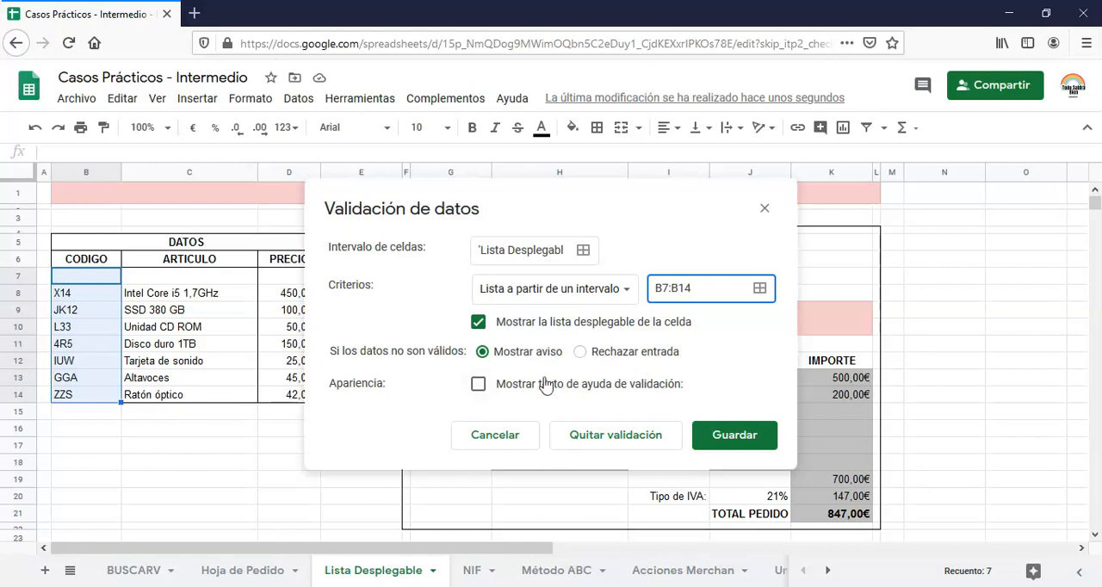
{"action": "left_click", "coordinate": [479, 385]}
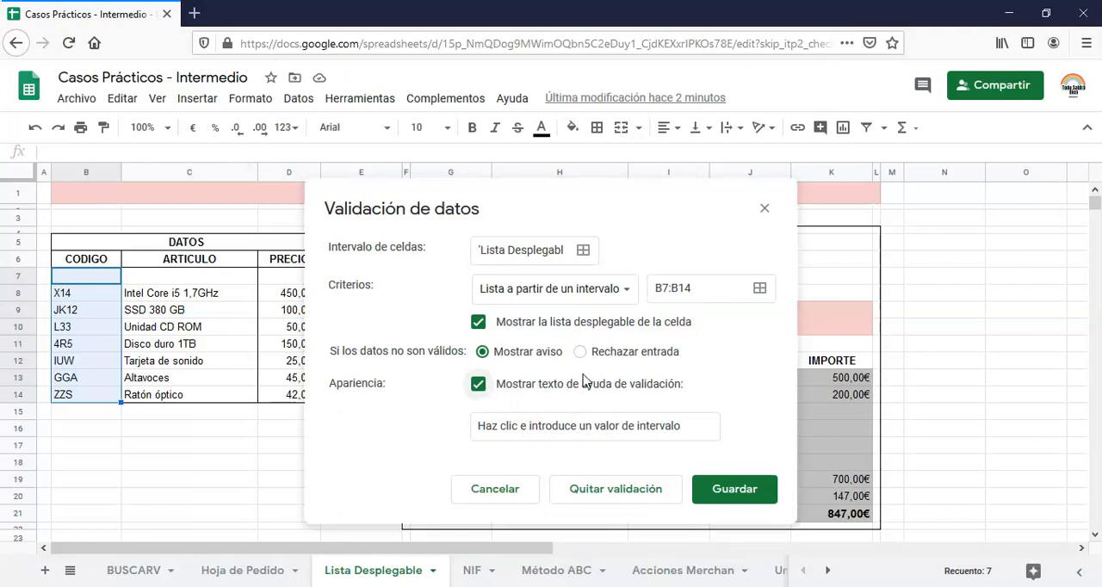
{"action": "left_click", "coordinate": [479, 385]}
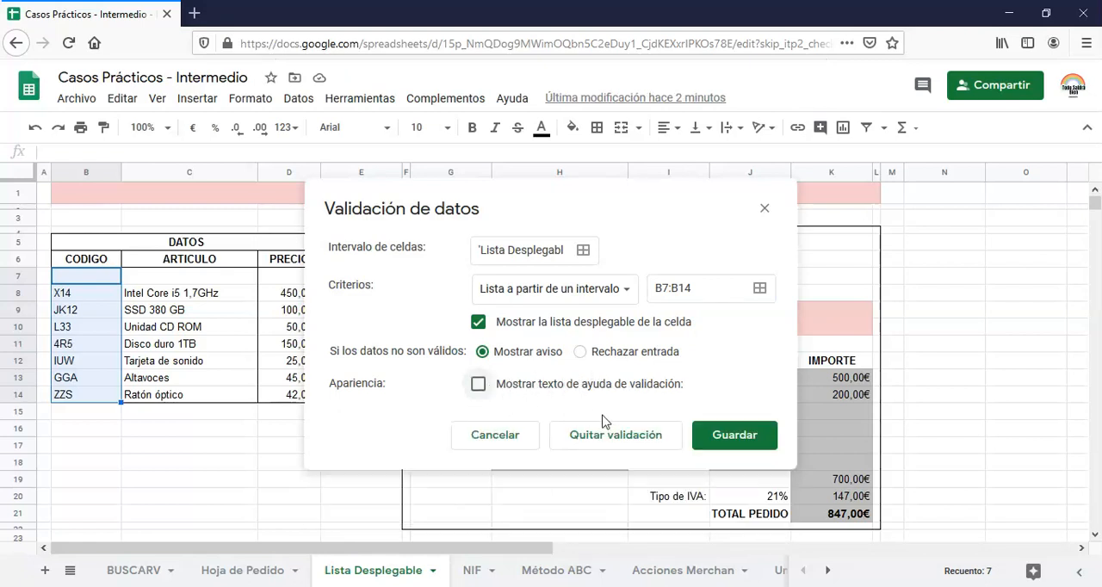
{"action": "left_click", "coordinate": [745, 438]}
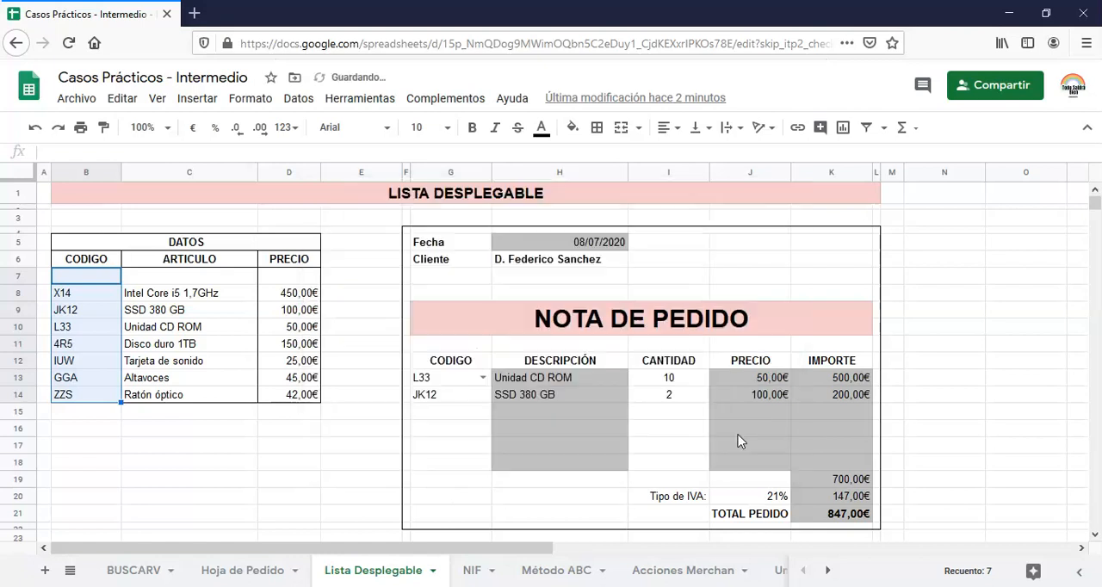
Enter an apostrophe in the empty code cell B7 of the DATOS table
{"action": "left_click", "coordinate": [484, 377]}
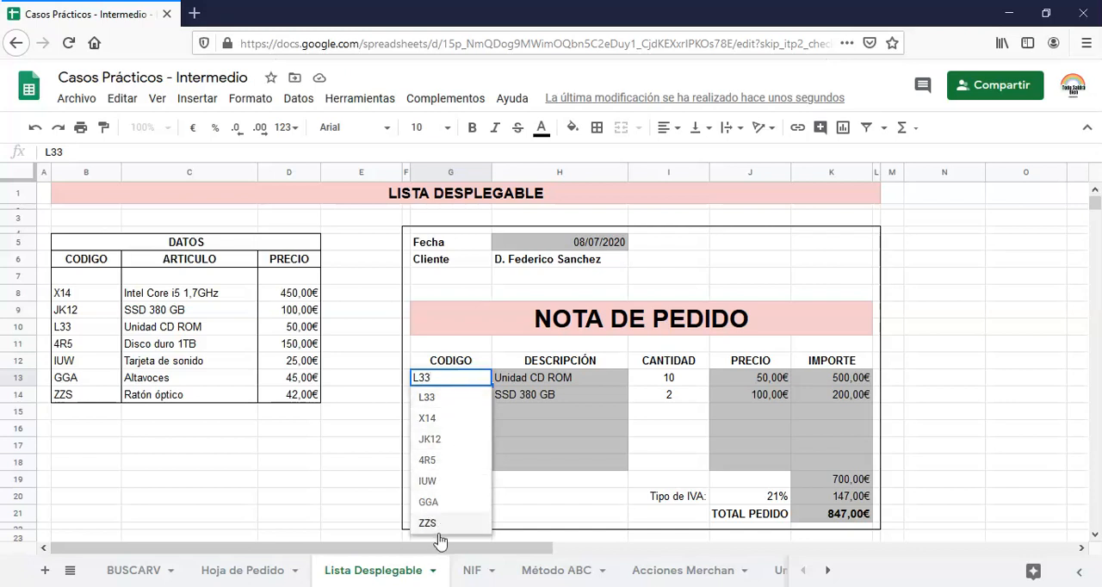
{"action": "left_click", "coordinate": [78, 276]}
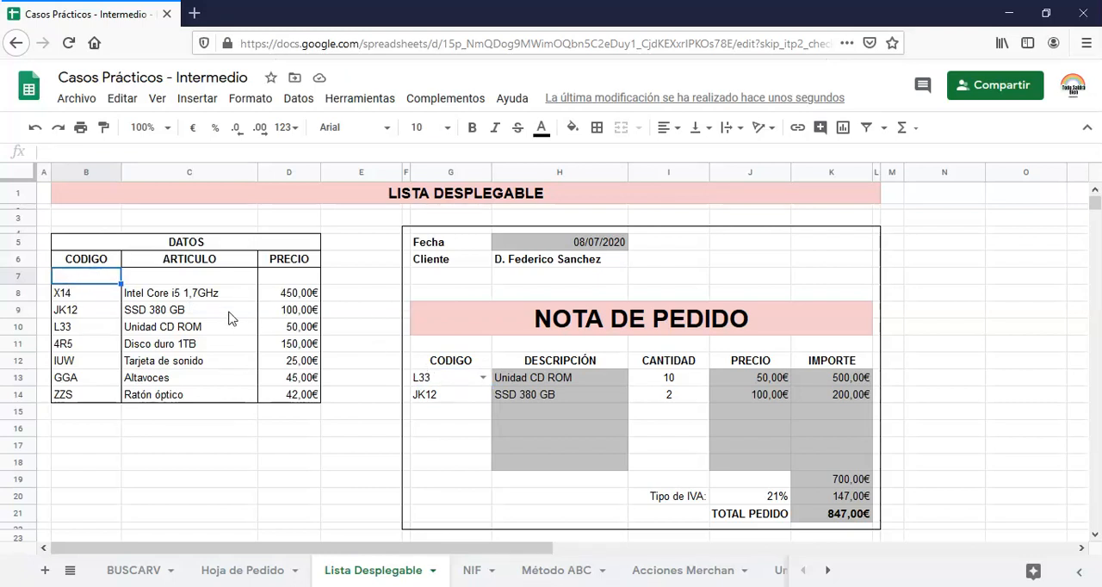
{"action": "type", "text": "1"}
{"action": "key", "text": "Return"}
{"action": "left_click", "coordinate": [78, 279]}
Choose the apostrophe entry from the dropdown in G13 and inspect the BUSCARV formula in description cell H13
{"action": "left_click", "coordinate": [483, 379]}
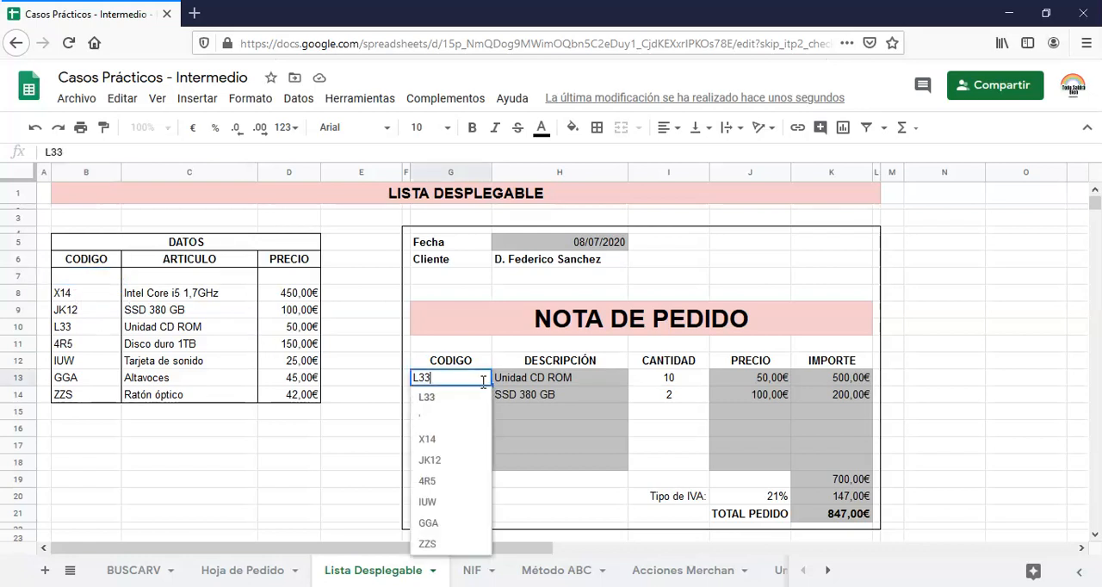
{"action": "left_click", "coordinate": [435, 422]}
{"action": "left_click", "coordinate": [483, 378]}
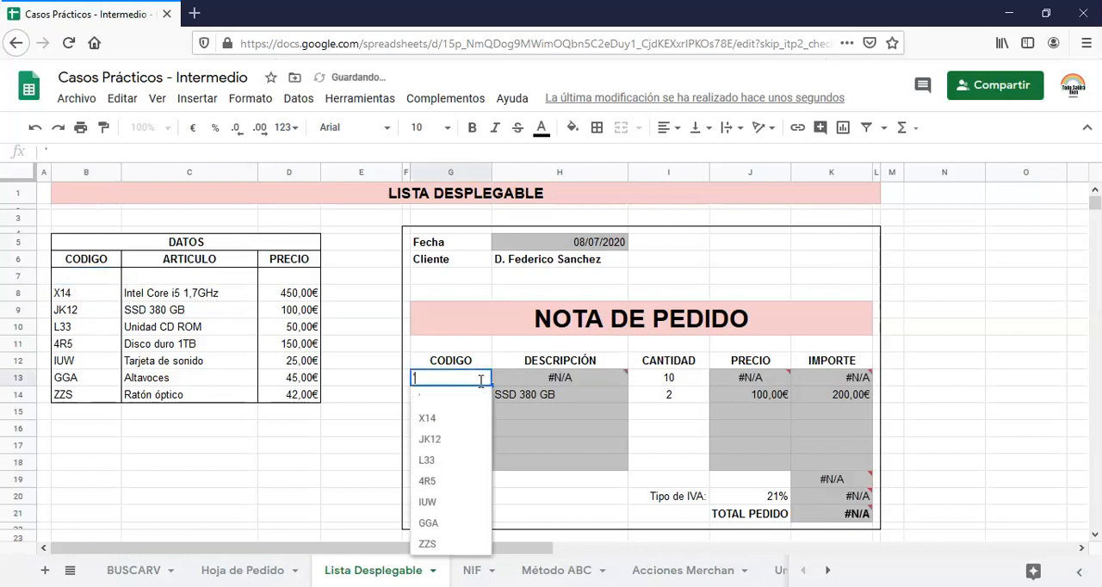
{"action": "left_click", "coordinate": [427, 399]}
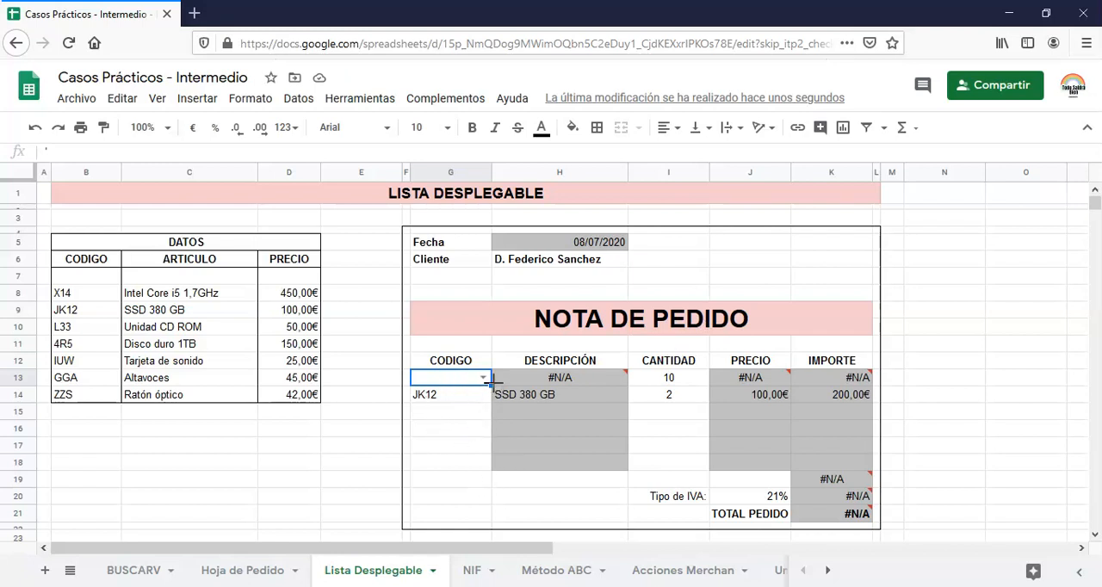
{"action": "mouse_move", "coordinate": [492, 379]}
{"action": "left_click", "coordinate": [558, 381]}
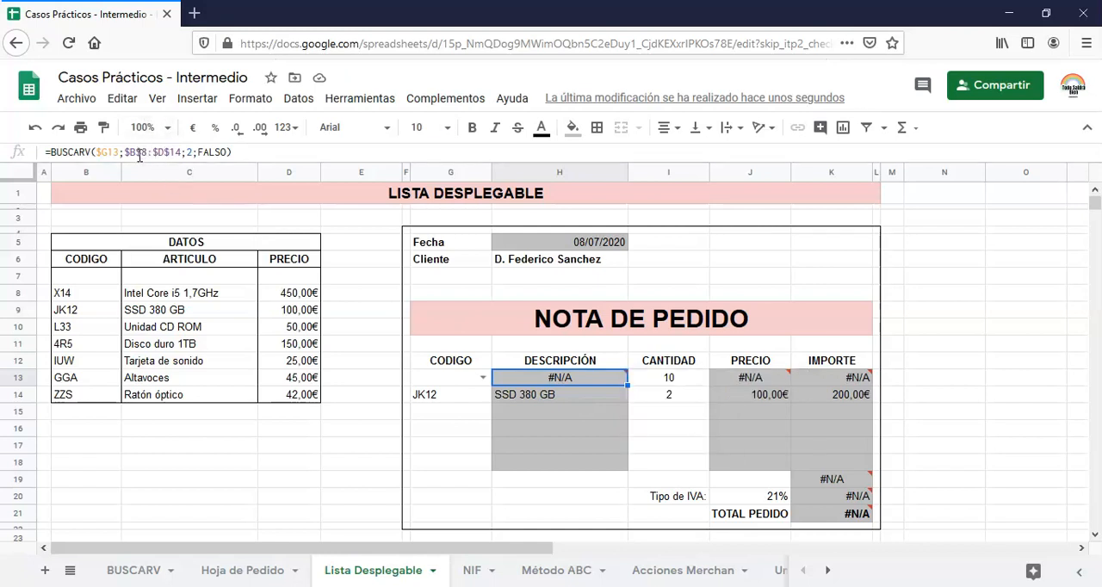
{"action": "mouse_move", "coordinate": [582, 379]}
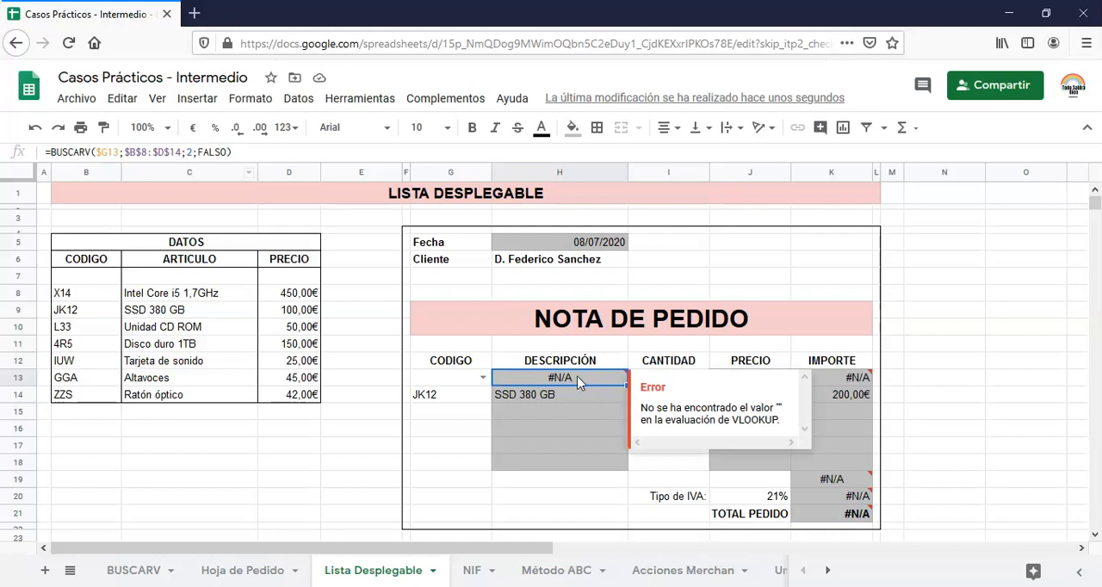
Copy cell G13 with its dropdown to the remaining order code cells G14:G18
{"action": "left_click", "coordinate": [457, 387]}
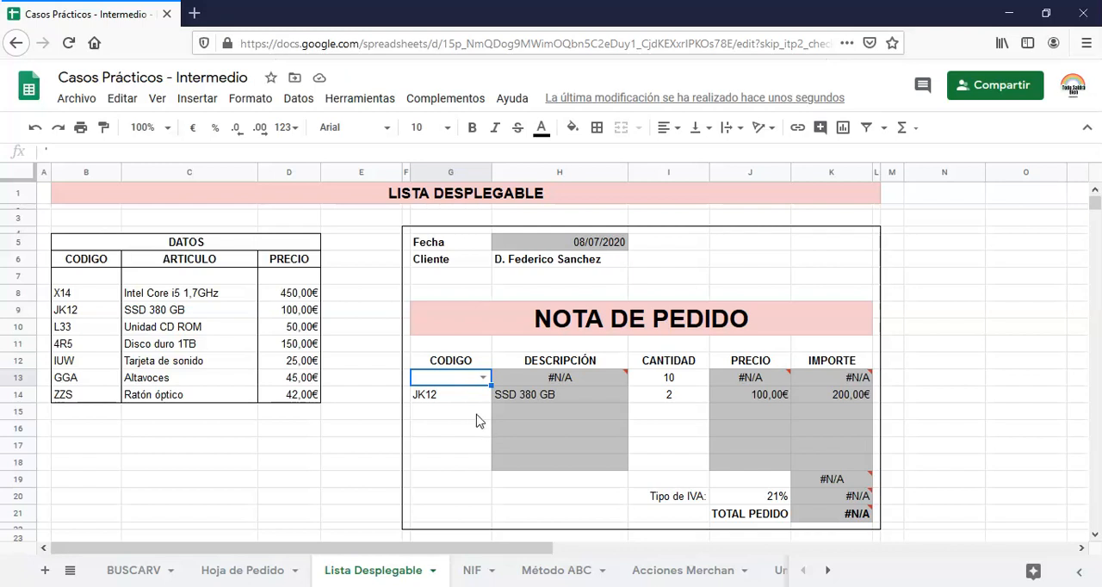
{"action": "key", "text": "ctrl+c"}
{"action": "left_click", "coordinate": [454, 397]}
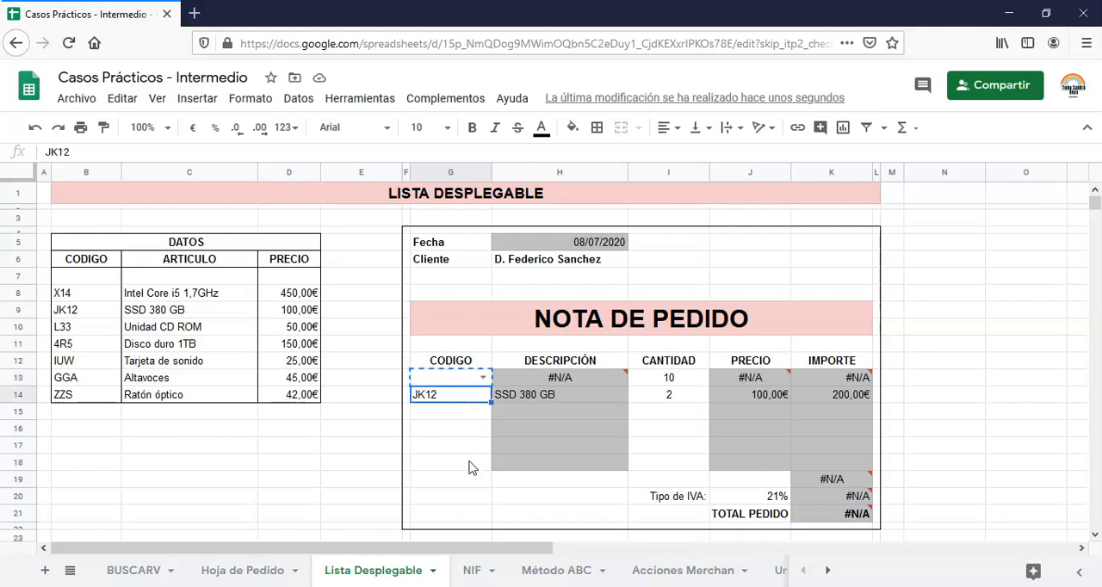
{"action": "left_click", "coordinate": [470, 466], "text": "shift"}
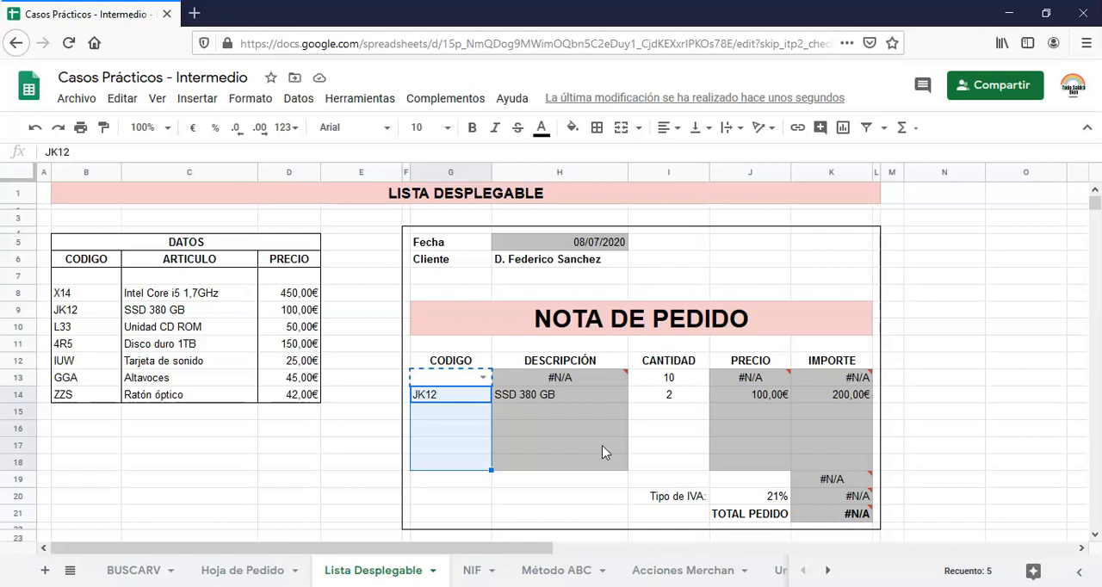
{"action": "key", "text": "ctrl+v"}
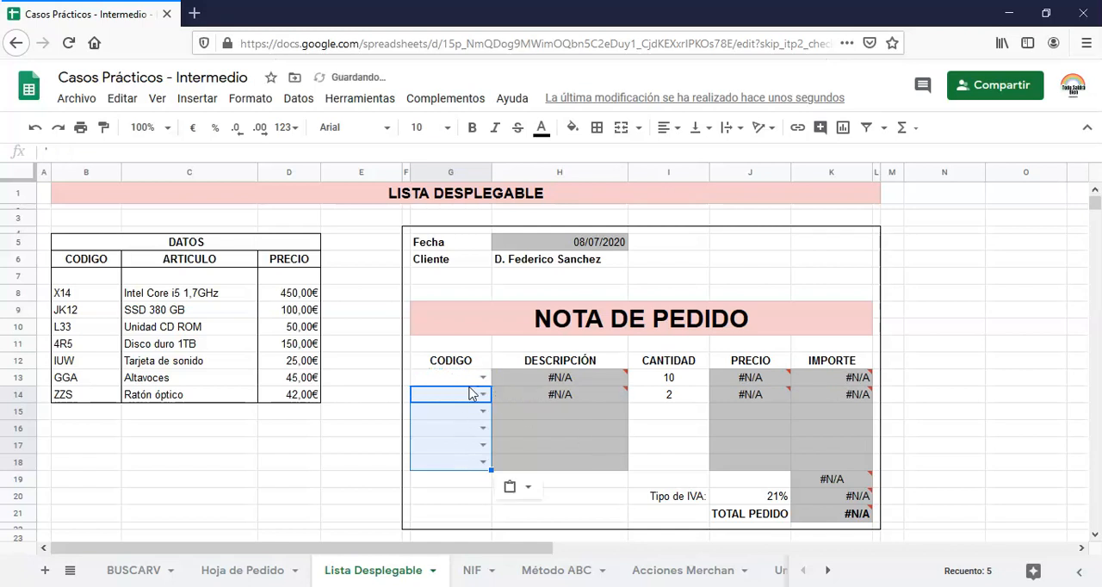
Choose code X14 in G13 and code JK12 in G14 from their dropdowns
{"action": "left_click", "coordinate": [482, 378]}
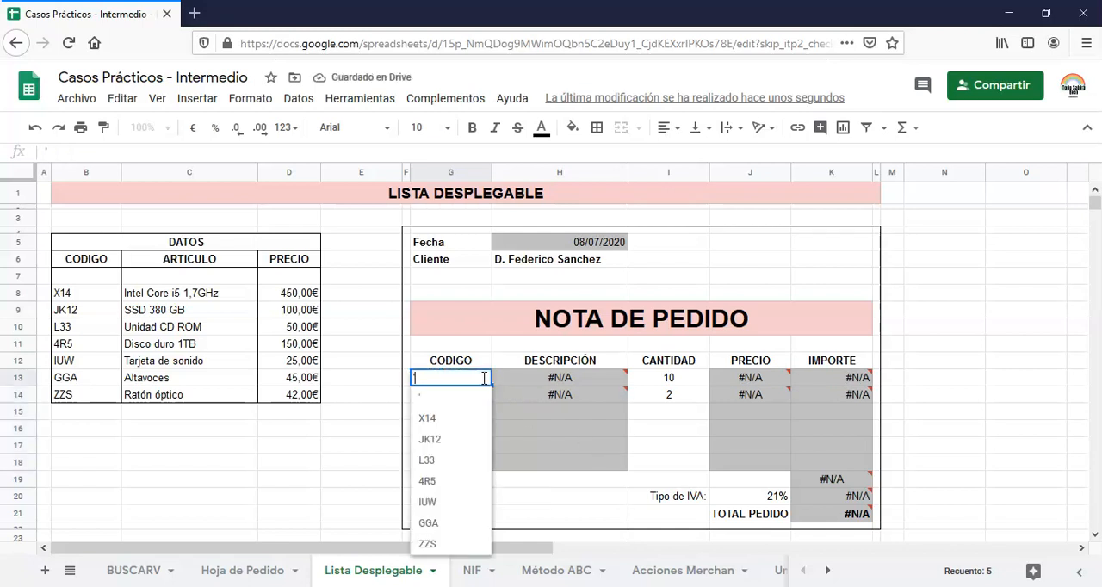
{"action": "left_click", "coordinate": [440, 422]}
{"action": "left_click", "coordinate": [482, 397]}
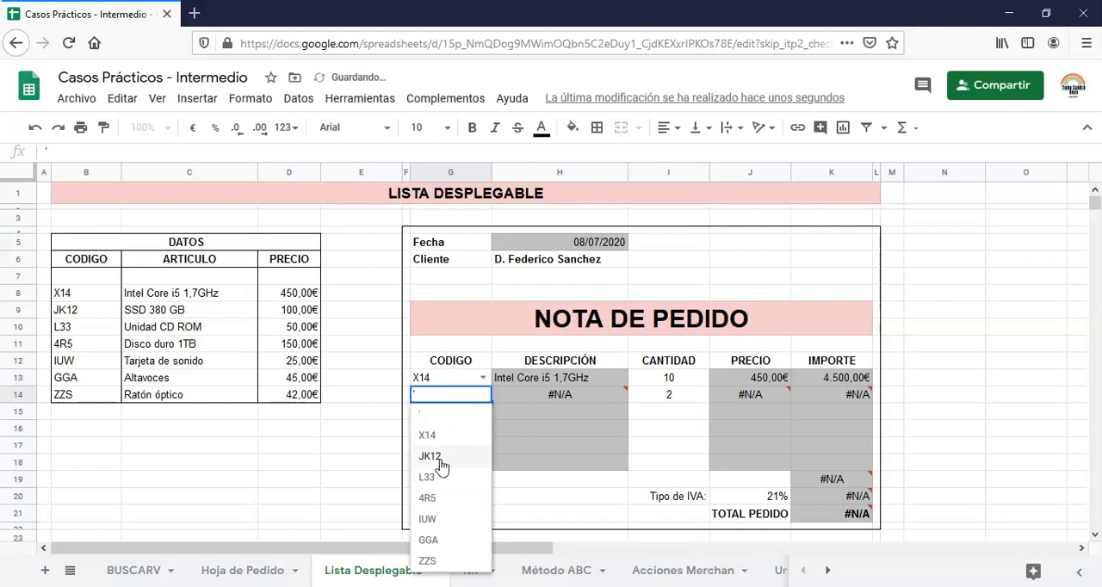
{"action": "left_click", "coordinate": [441, 457]}
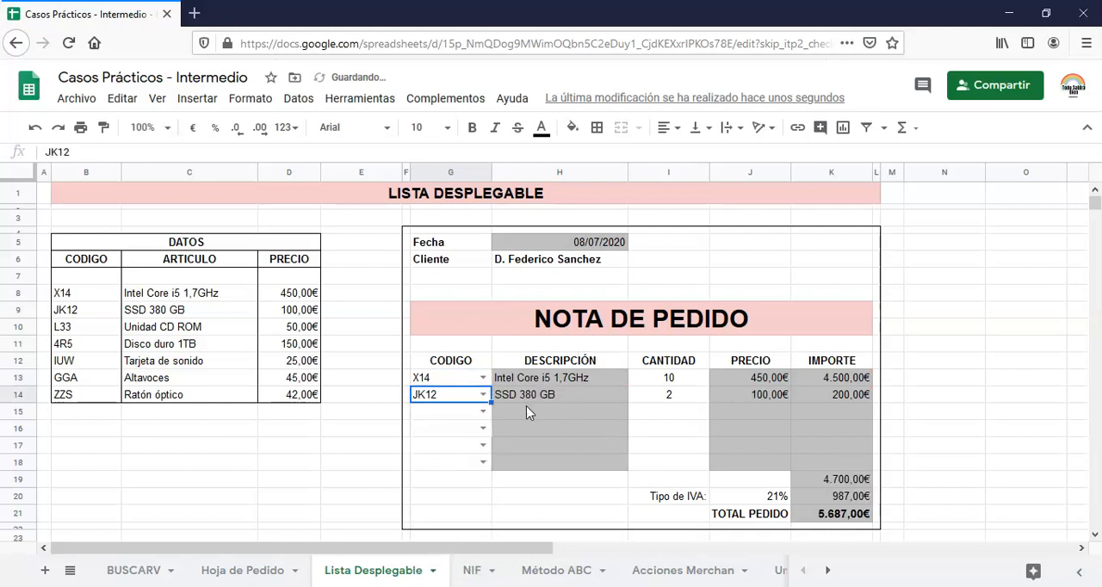
{"action": "left_click", "coordinate": [447, 445]}
{"action": "left_click", "coordinate": [452, 414]}
{"action": "left_click", "coordinate": [440, 434]}
{"action": "left_click", "coordinate": [442, 452]}
{"action": "left_click", "coordinate": [446, 466]}
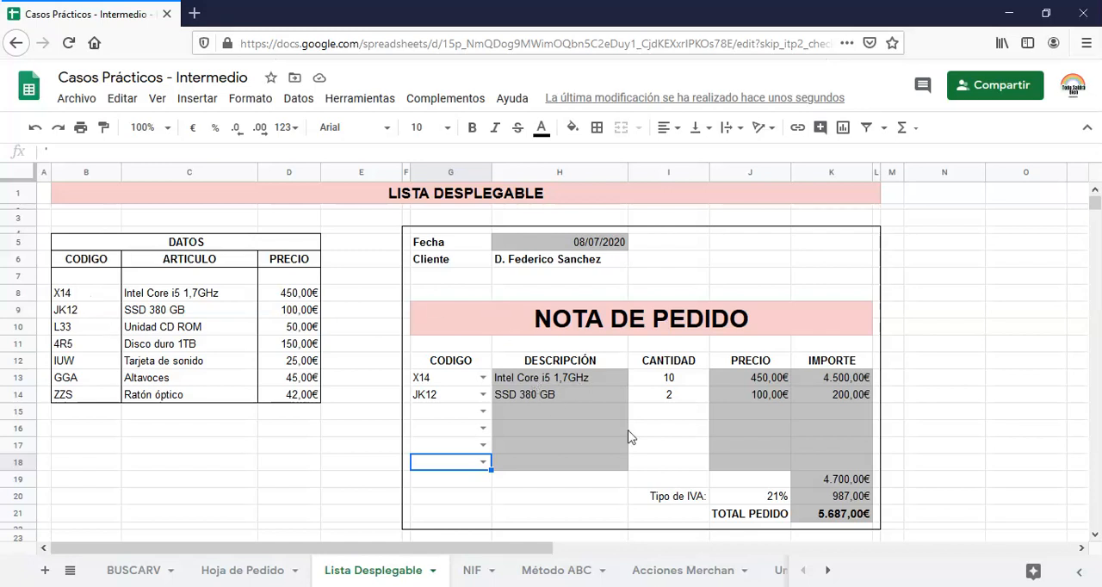
Add data validation to the IVA rate cell J20 as a list of the items 0%, 4%, 10% and 21%
{"action": "left_click", "coordinate": [767, 505]}
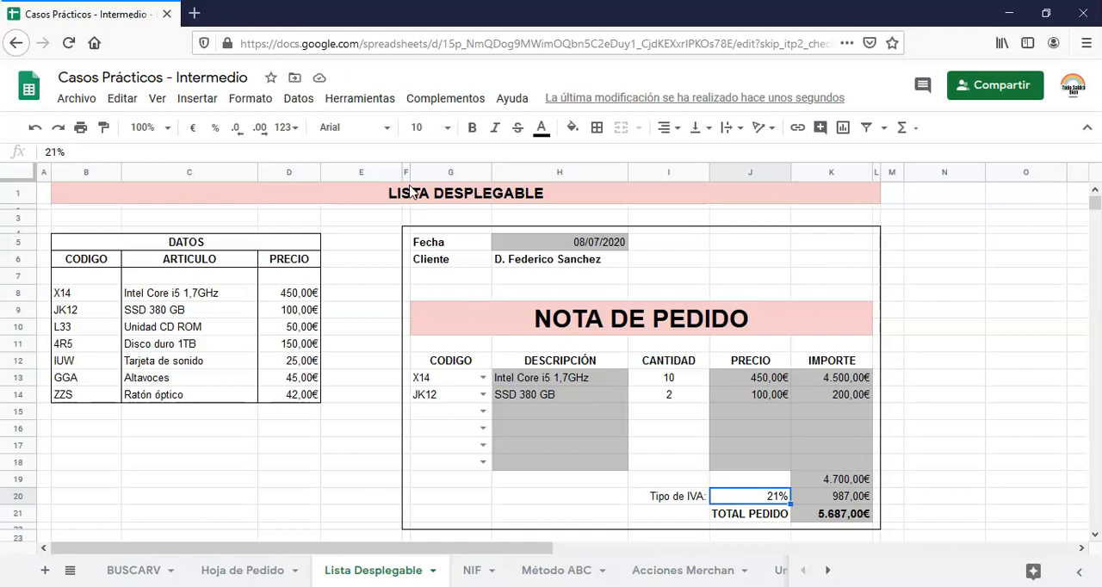
{"action": "left_click", "coordinate": [298, 100]}
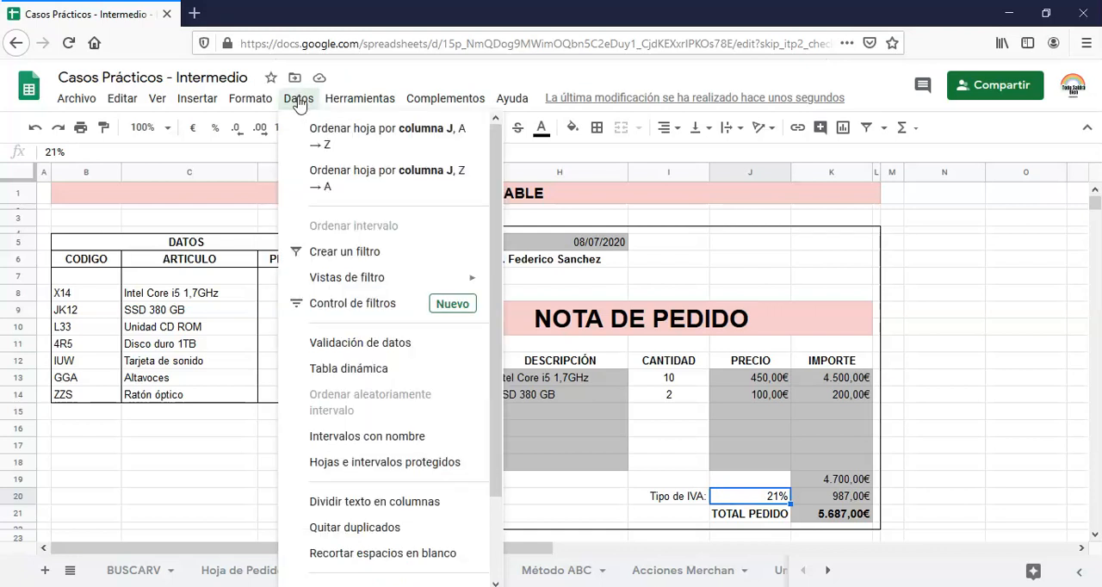
{"action": "left_click", "coordinate": [389, 345]}
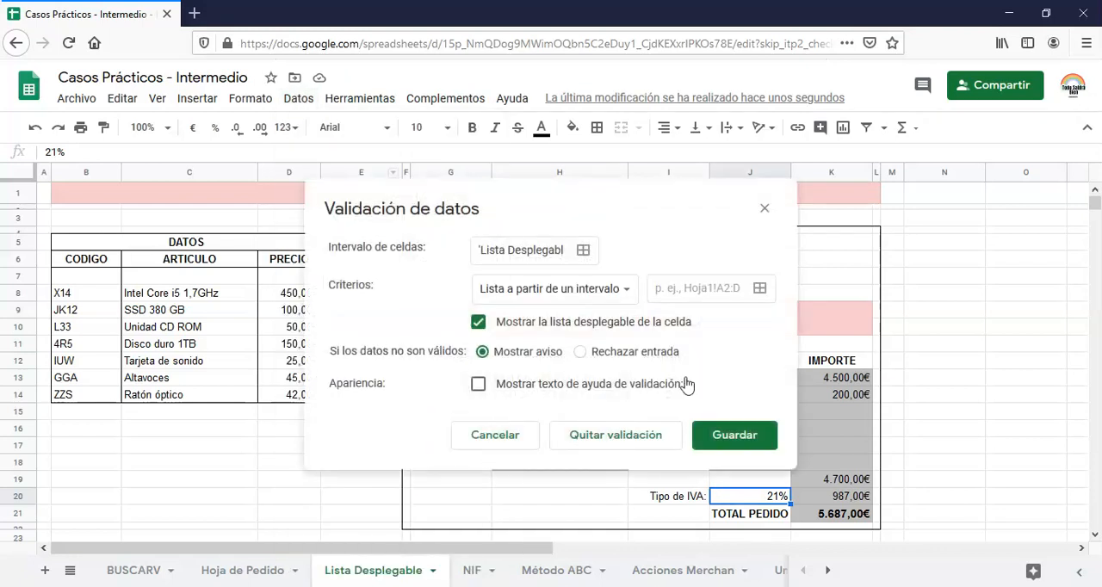
{"action": "left_click", "coordinate": [551, 293]}
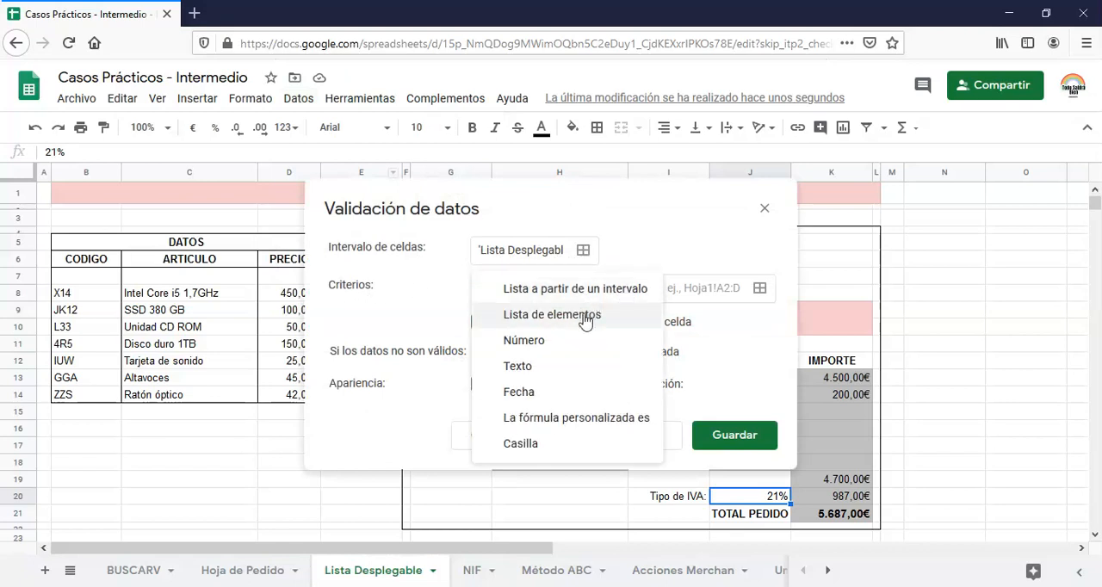
{"action": "left_click", "coordinate": [586, 320]}
{"action": "left_click", "coordinate": [667, 292]}
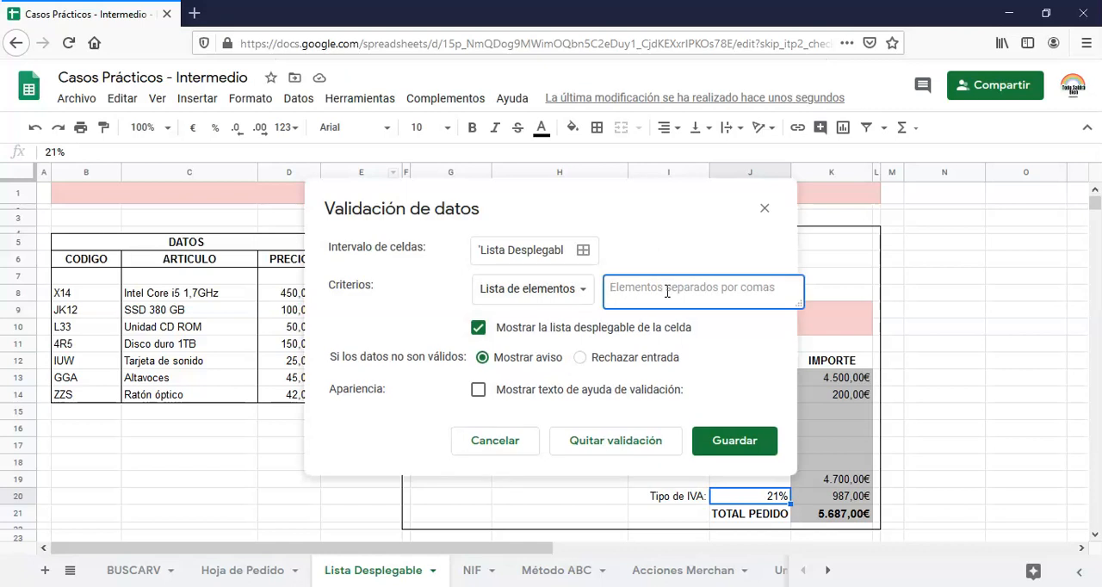
{"action": "type", "text": "0%,4%,10%,21%"}
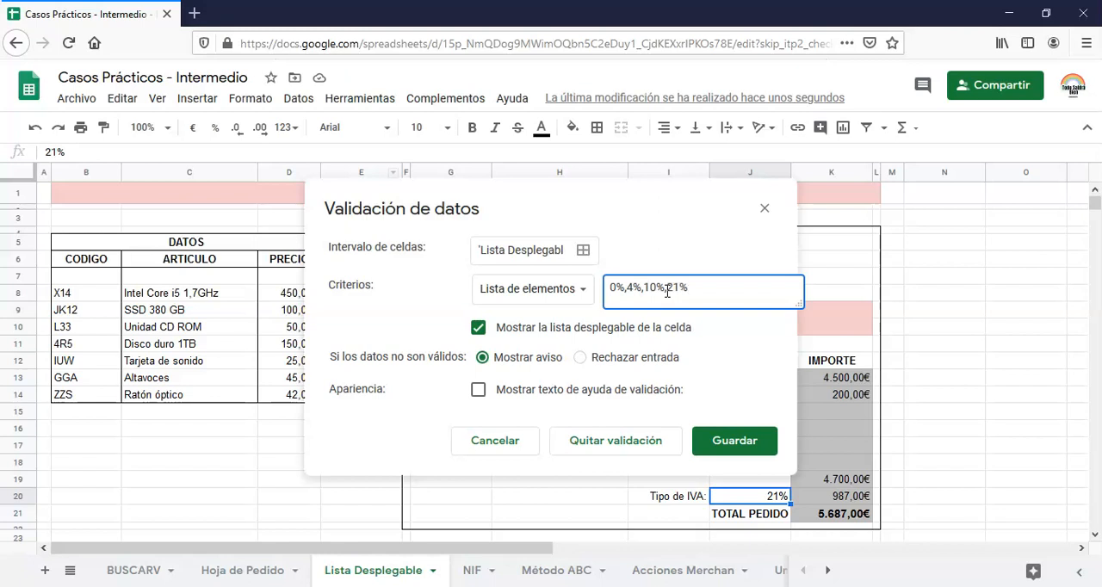
{"action": "left_click", "coordinate": [724, 441]}
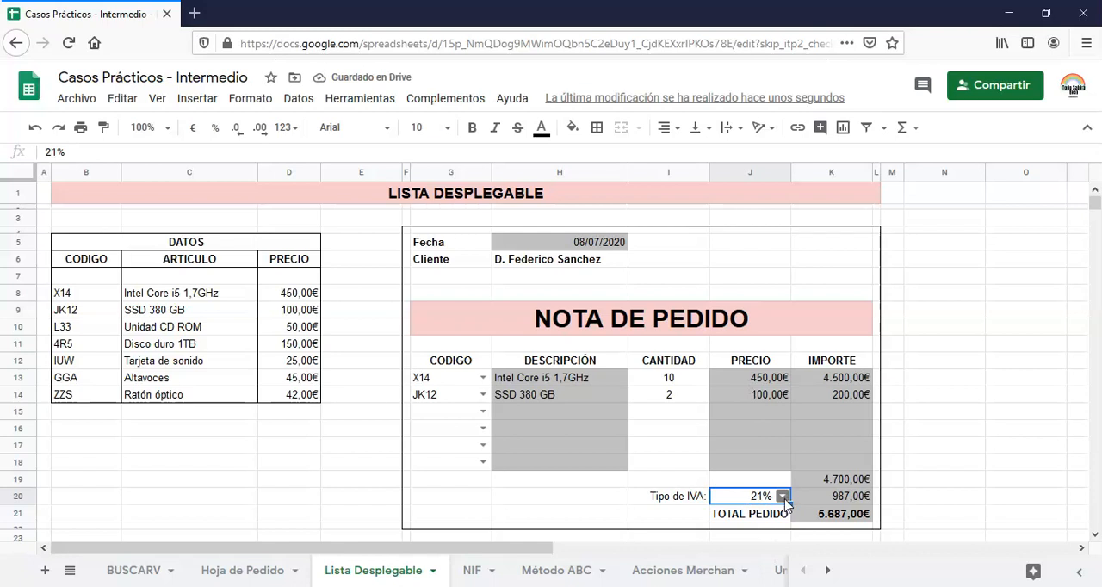
Try the rates 10%, 4% and 0% from the dropdown in J20, and finish by choosing 21%
{"action": "left_click", "coordinate": [783, 497]}
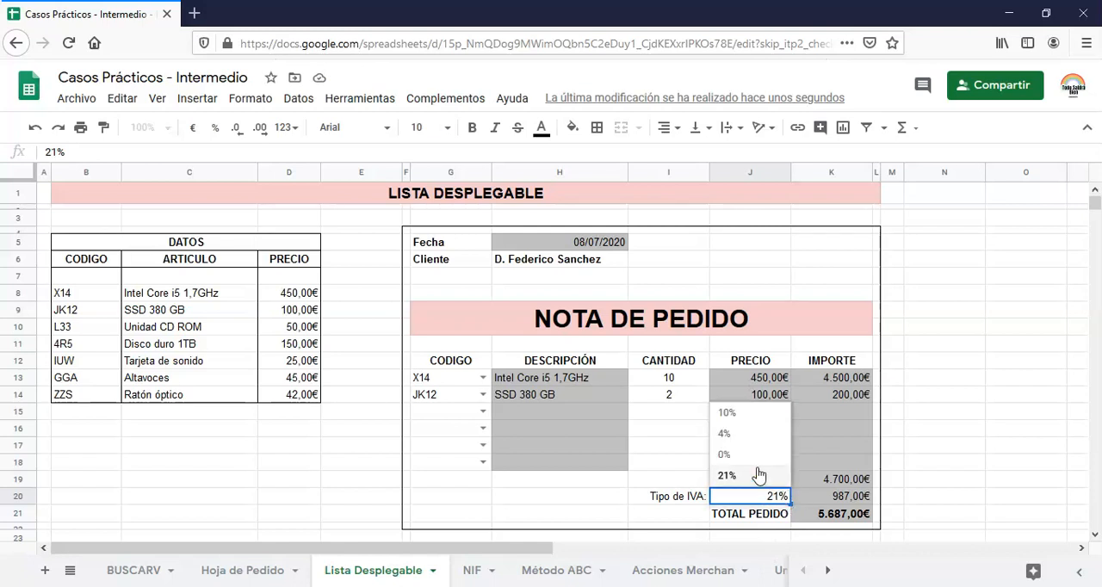
{"action": "left_click", "coordinate": [739, 414]}
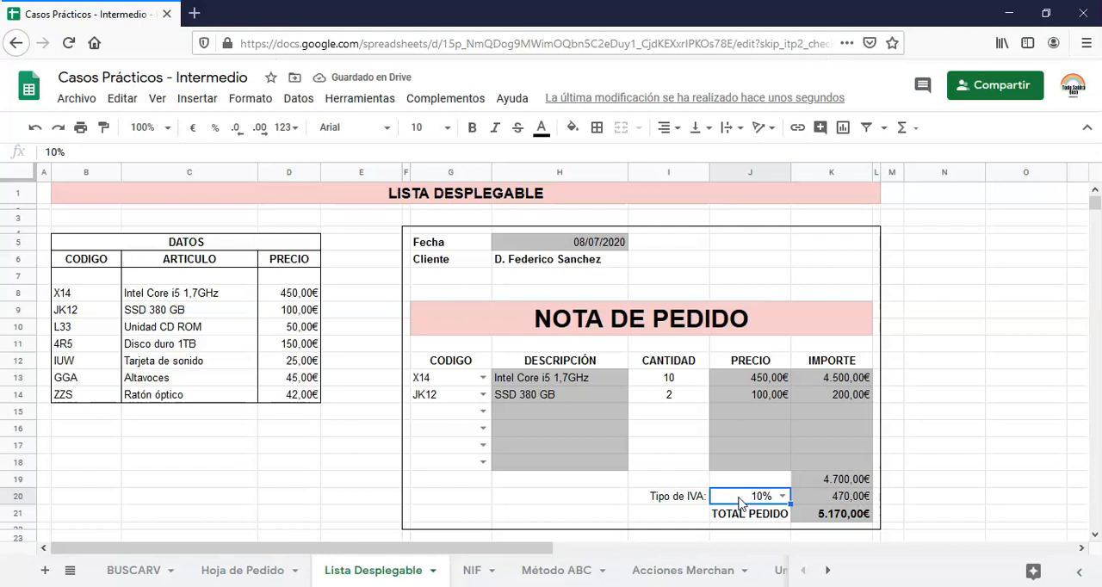
{"action": "left_click", "coordinate": [782, 497]}
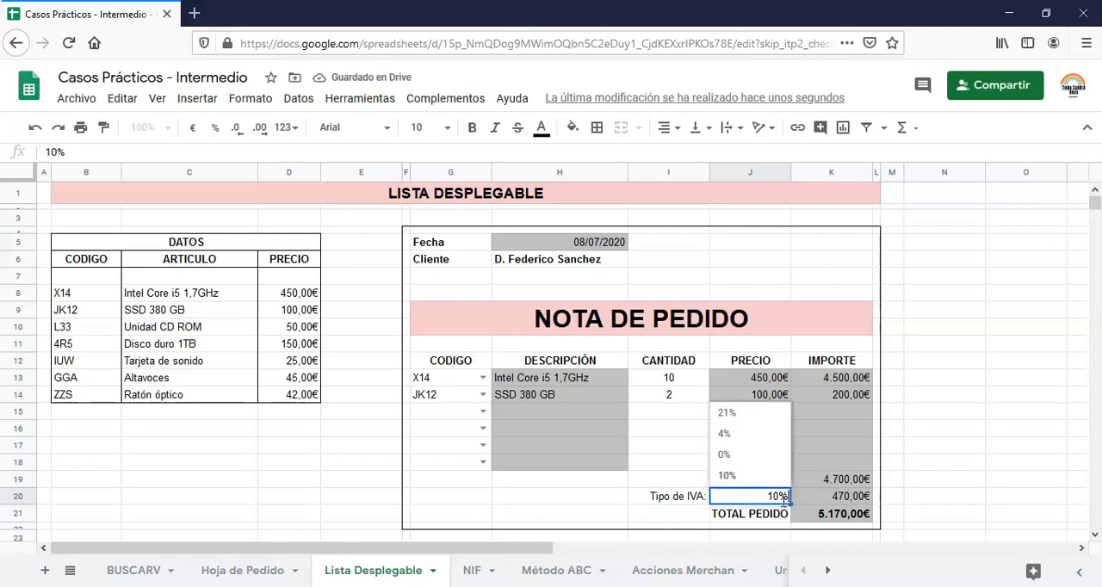
{"action": "left_click", "coordinate": [739, 435]}
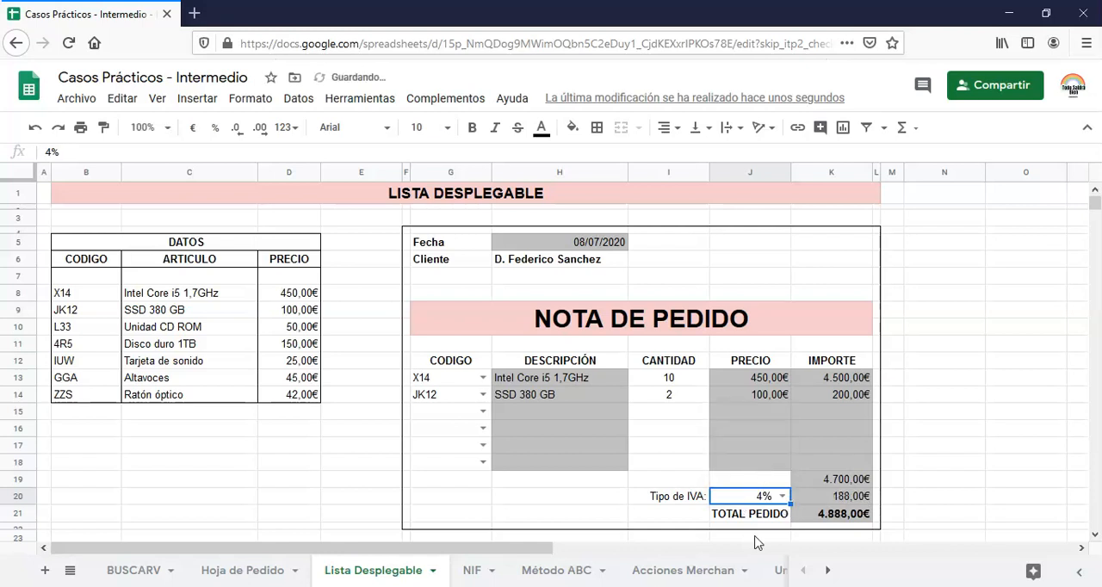
{"action": "left_click", "coordinate": [782, 497]}
{"action": "left_click", "coordinate": [732, 456]}
{"action": "left_click", "coordinate": [782, 497]}
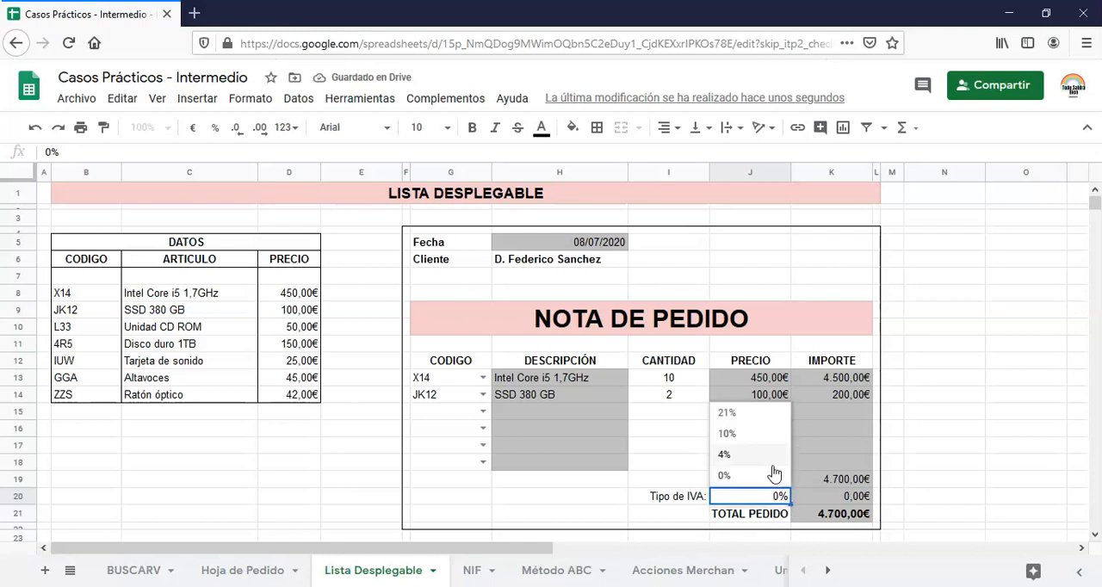
{"action": "left_click", "coordinate": [733, 414]}
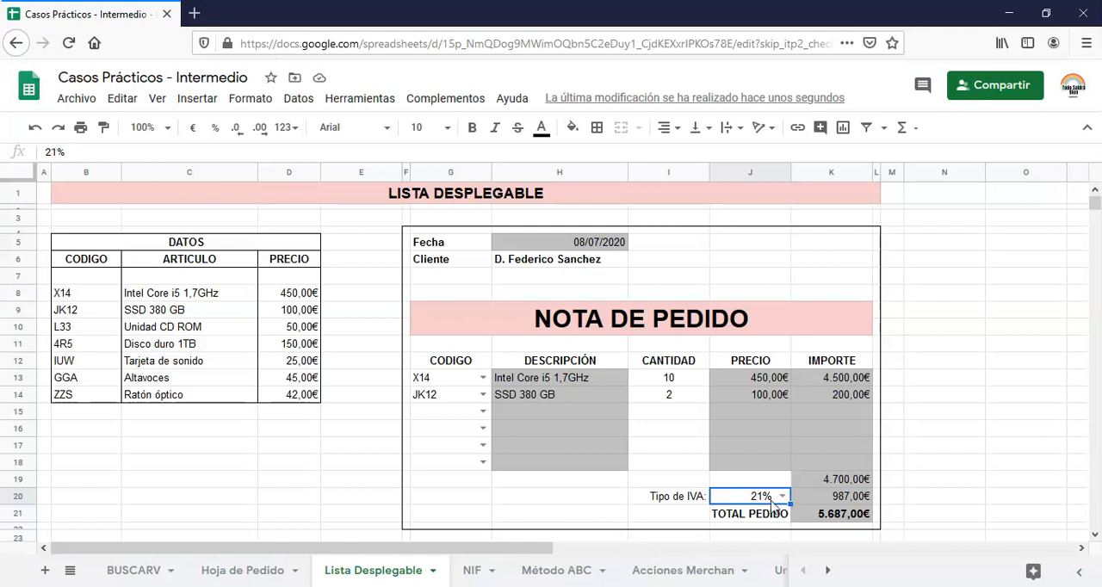
Enter the unlisted IVA rate 20% in J20 to test the validation, and check the dropdown's options
{"action": "type", "text": "20"}
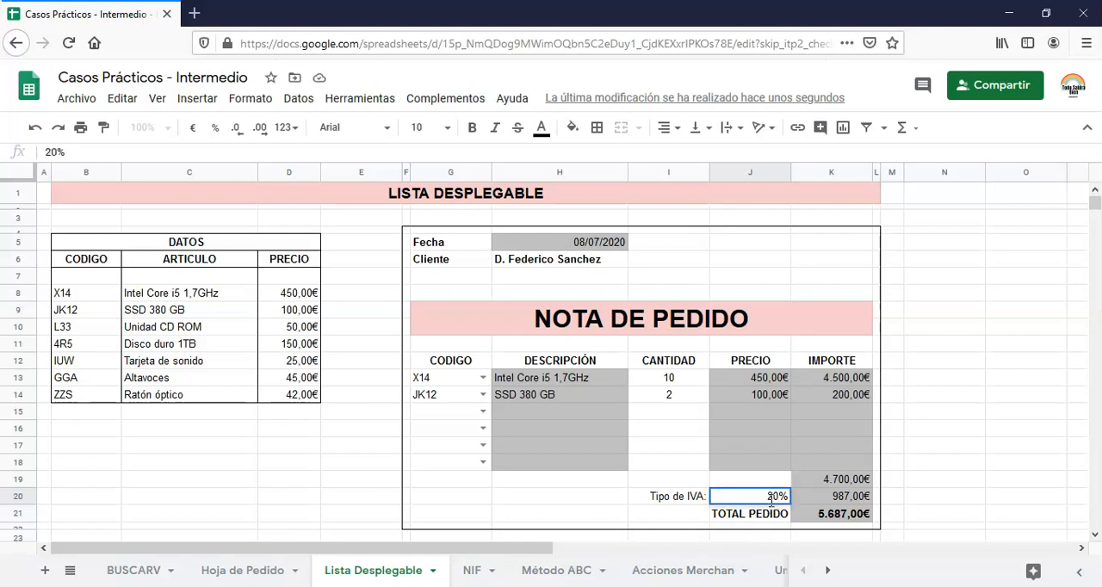
{"action": "key", "text": "Return"}
{"action": "left_click", "coordinate": [778, 498]}
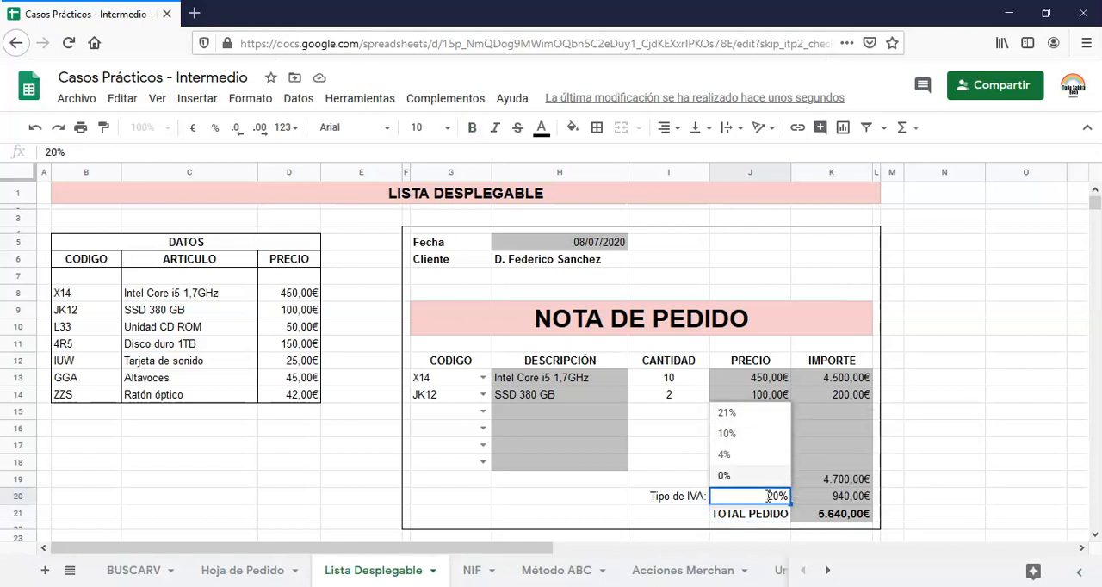
{"action": "left_click", "coordinate": [737, 517]}
Change the data validation of J20 to reject entries that are not valid, and save the rule
{"action": "left_click", "coordinate": [741, 503]}
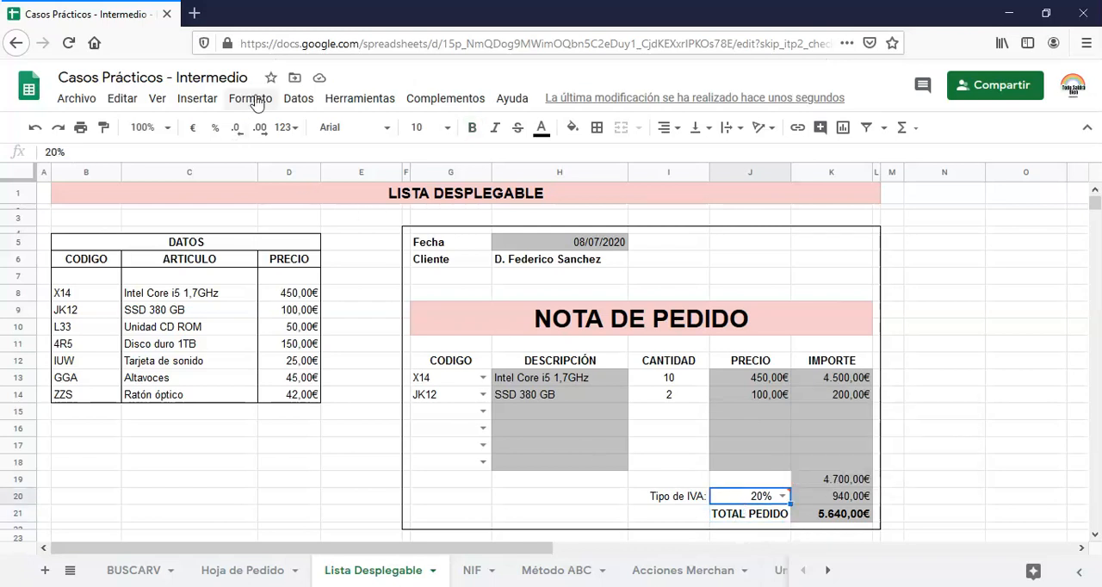
{"action": "left_click", "coordinate": [295, 101]}
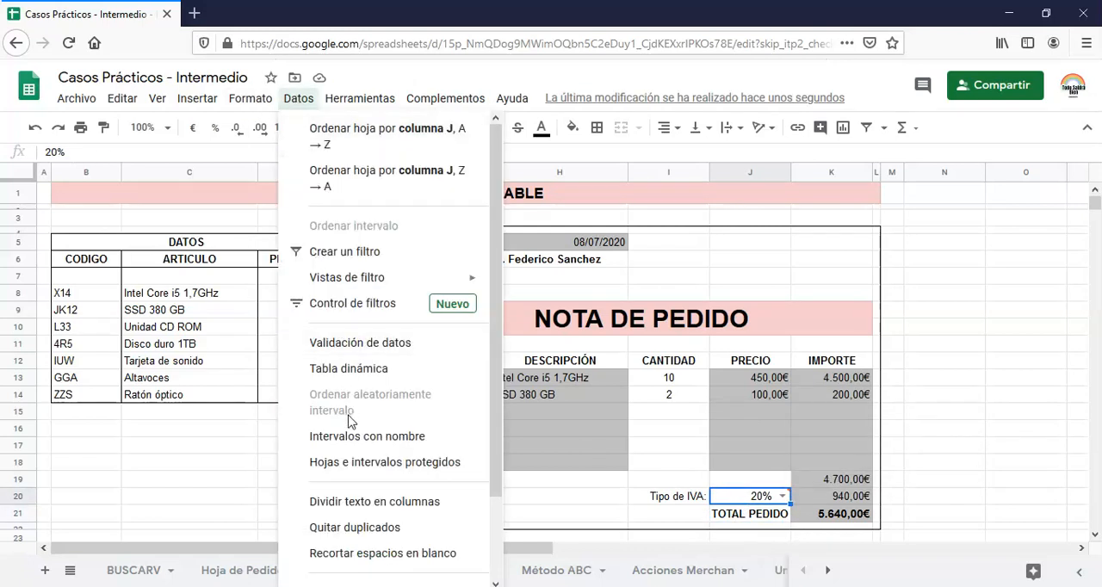
{"action": "left_click", "coordinate": [342, 345]}
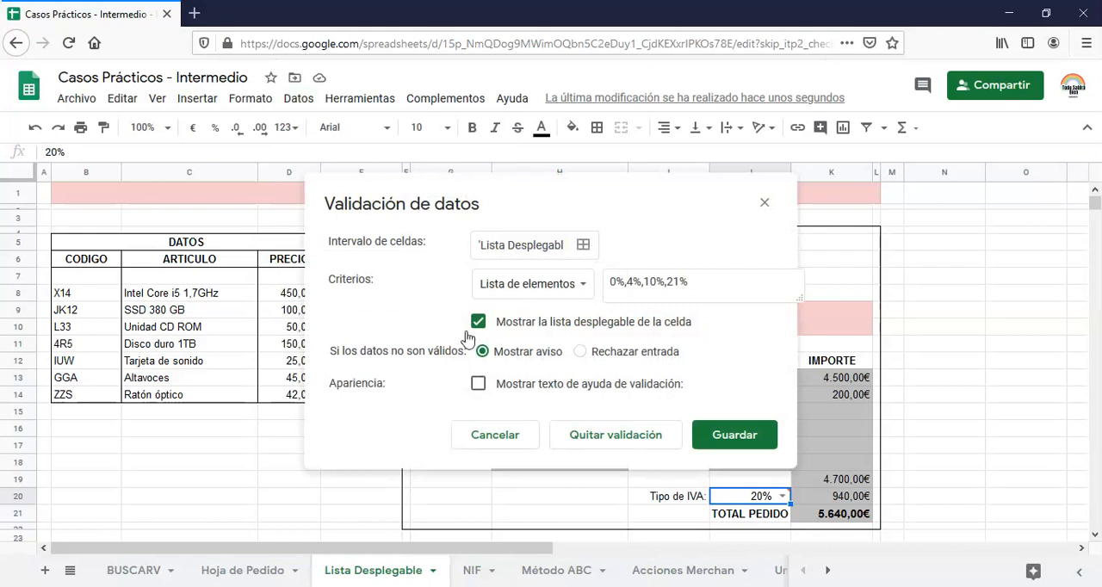
{"action": "left_click", "coordinate": [580, 352]}
{"action": "left_click", "coordinate": [753, 442]}
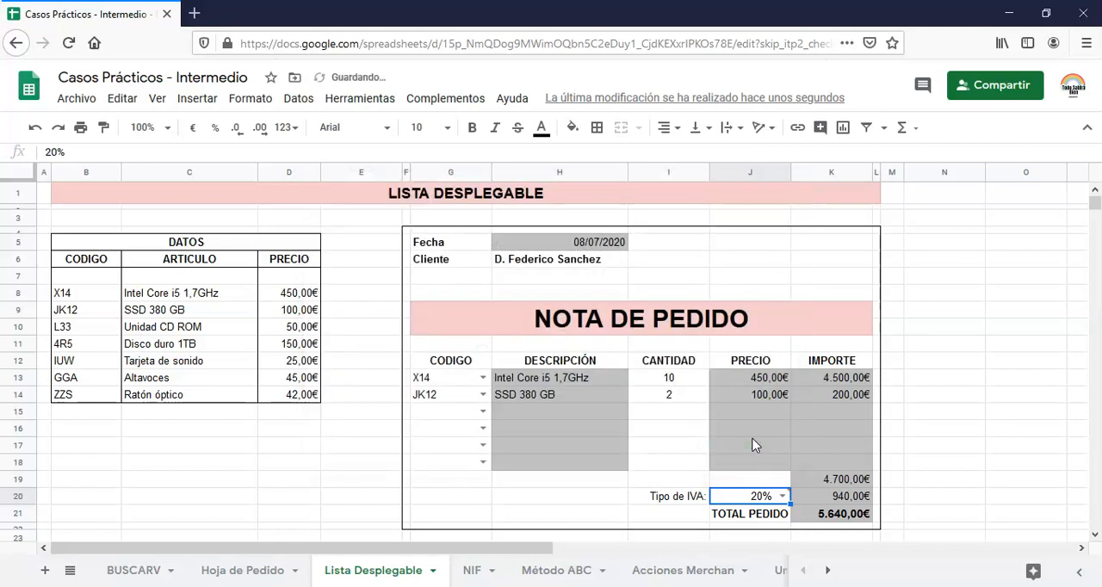
Set the IVA rate in J20 to 21%
{"action": "left_click", "coordinate": [782, 517]}
{"action": "left_click", "coordinate": [769, 498]}
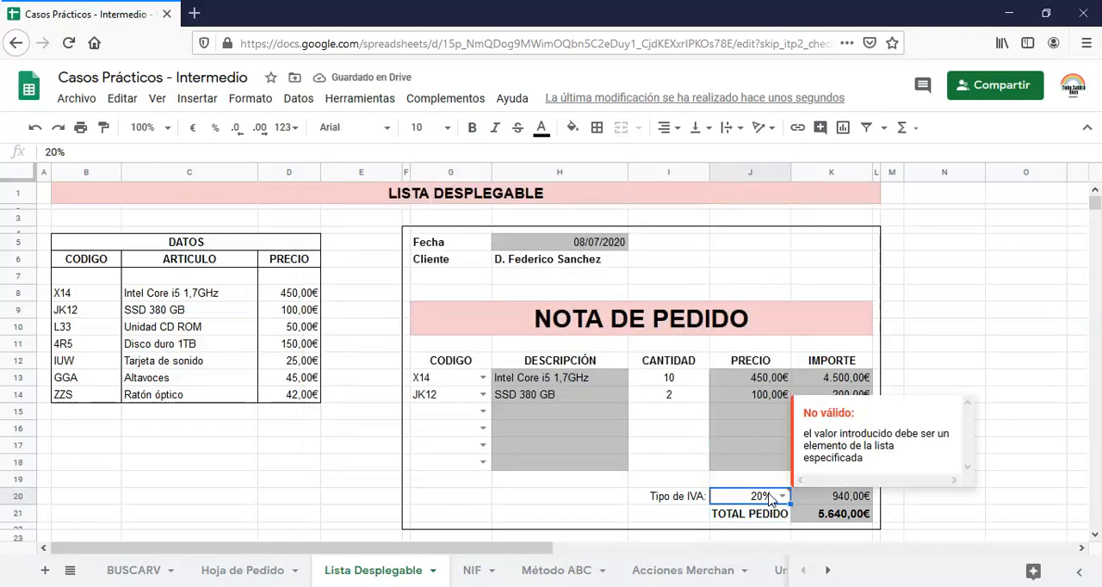
{"action": "type", "text": "21%"}
{"action": "key", "text": "Return"}
Try to enter the unlisted rate 20% in J20 under the reject rule, and select the cell again
{"action": "left_click", "coordinate": [771, 498]}
{"action": "type", "text": "20%"}
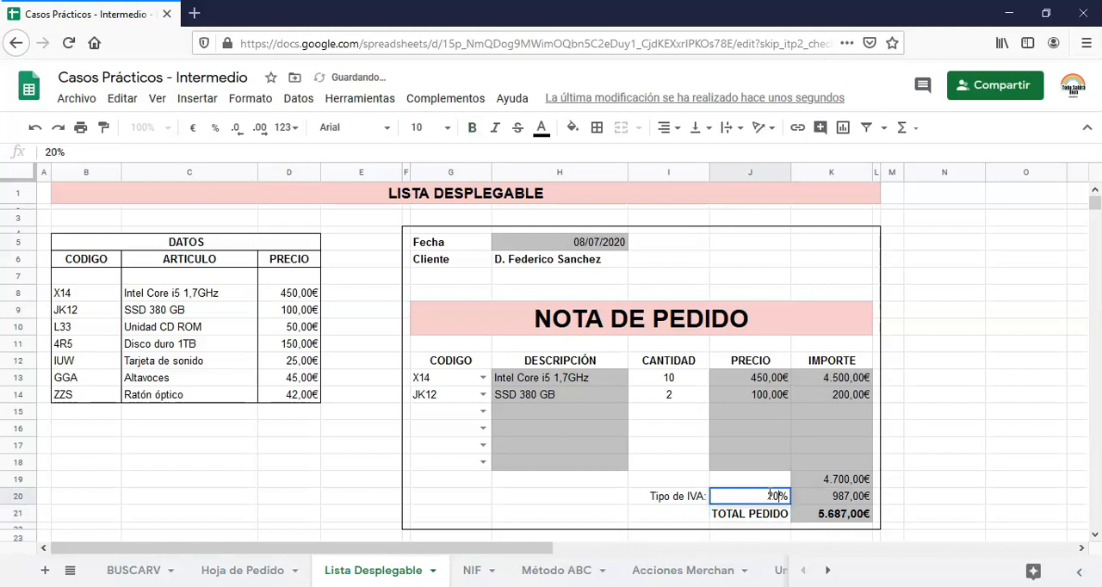
{"action": "key", "text": "Return"}
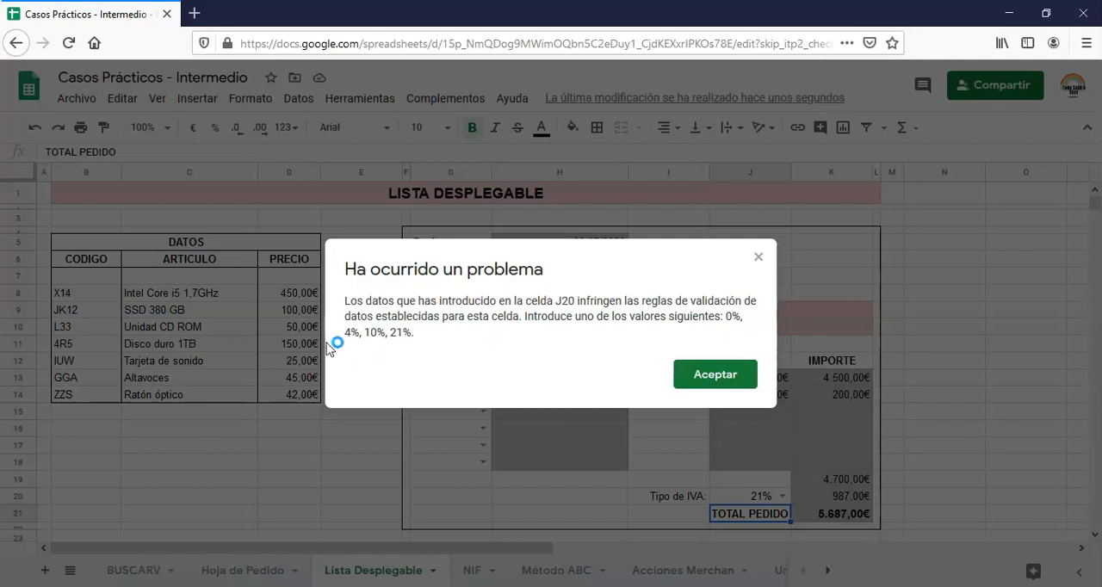
{"action": "left_click", "coordinate": [723, 377]}
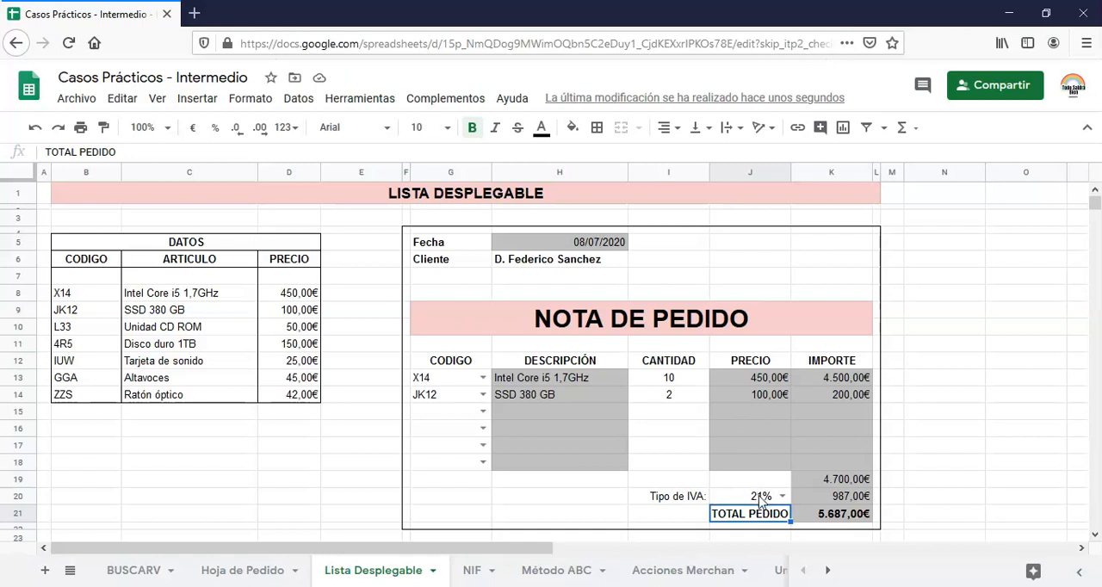
{"action": "left_click", "coordinate": [760, 494]}
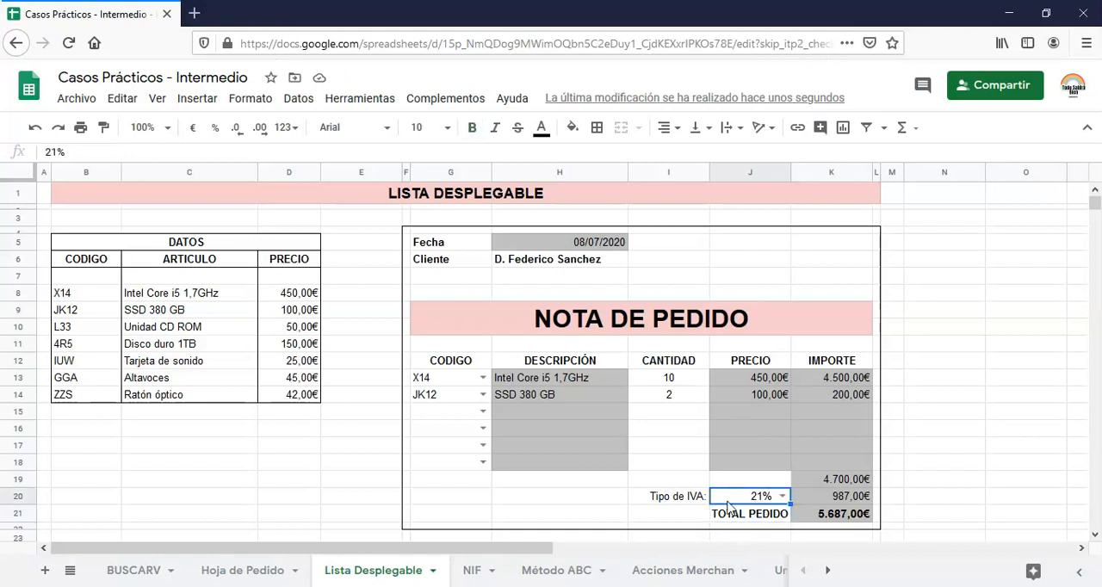